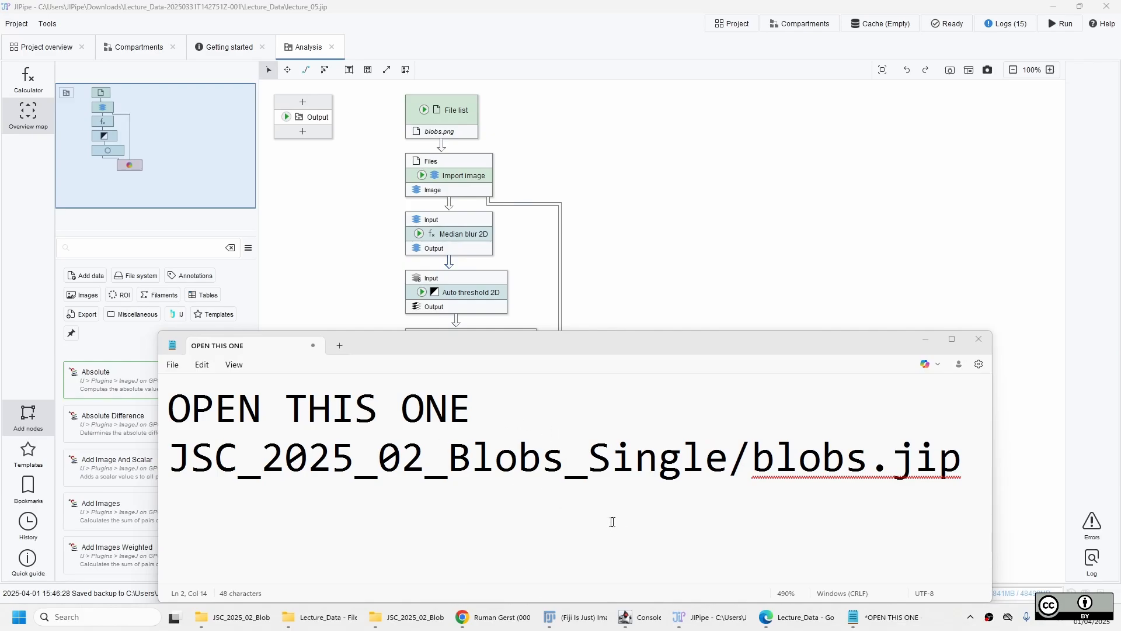
Step: Put the note window away and run the Median blur 2D node on the single blobs.png image to view its output
drag(214, 459, 658, 459)
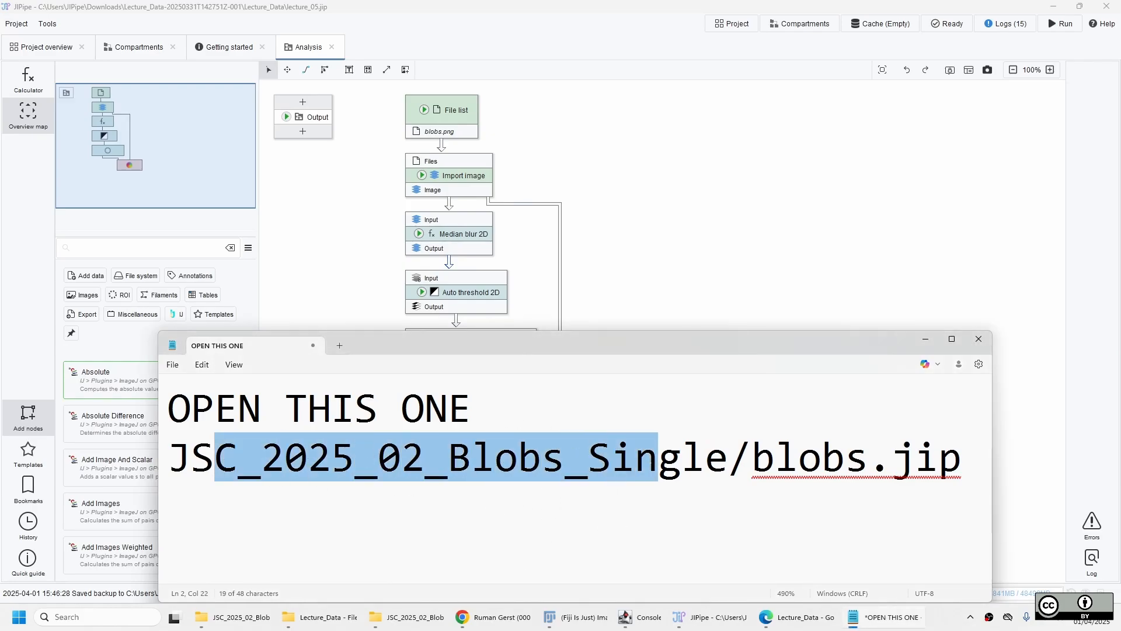
click(681, 458)
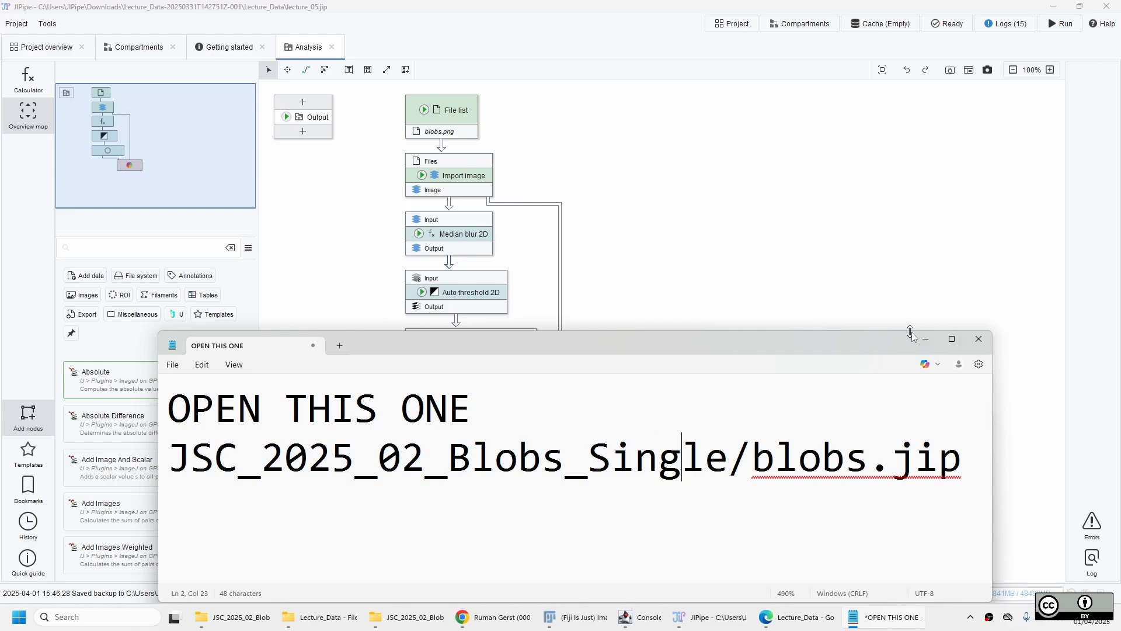
click(925, 338)
click(446, 111)
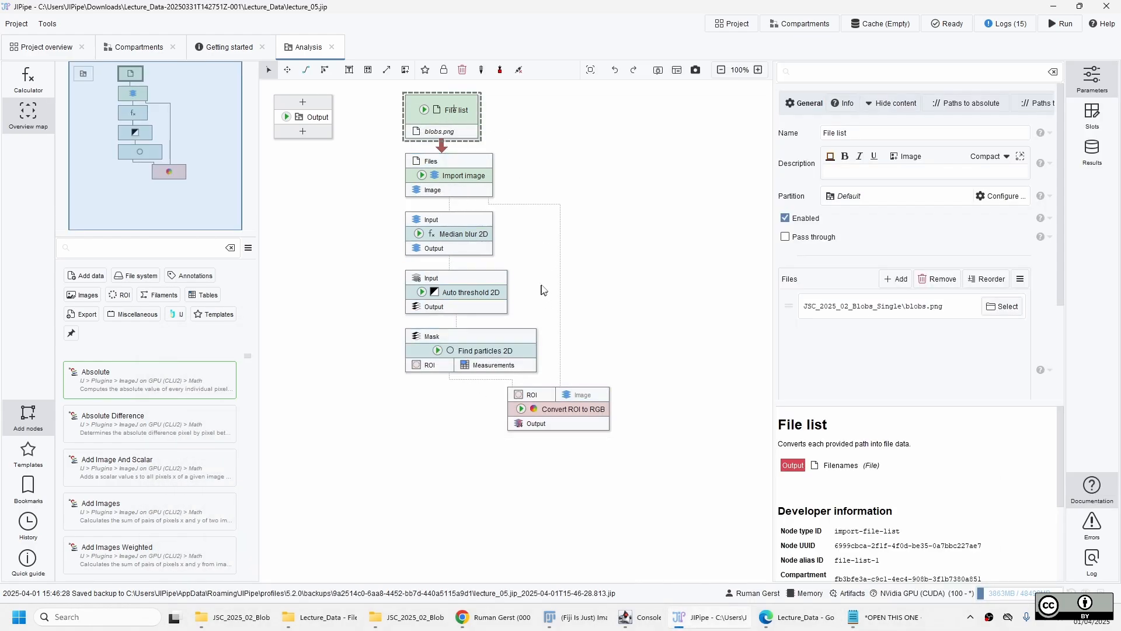
click(419, 233)
click(447, 258)
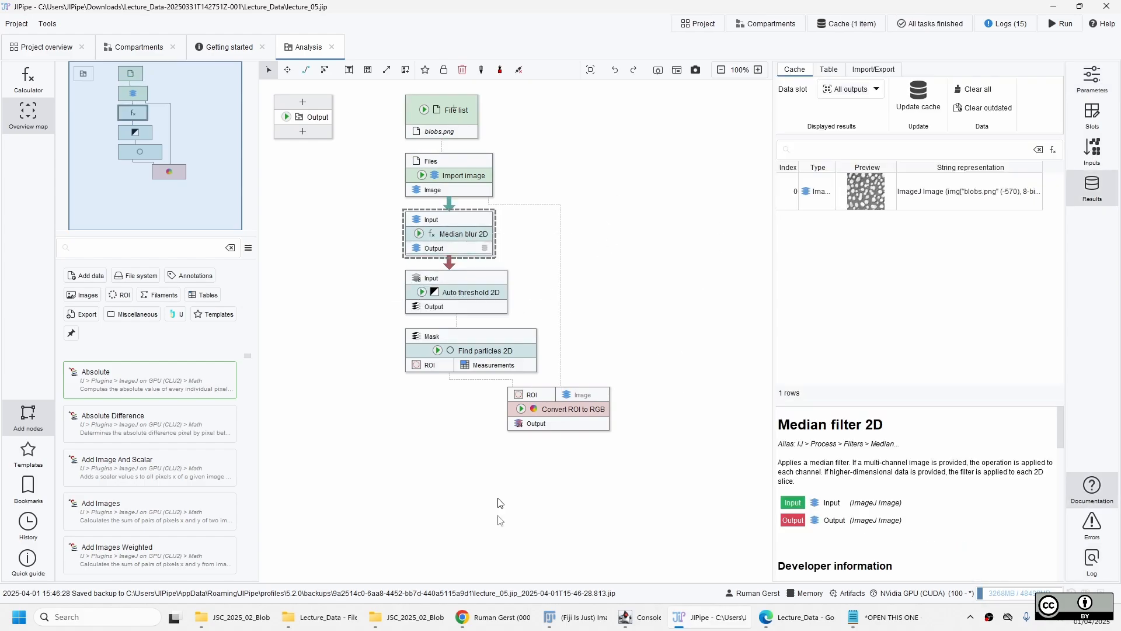
Step: Switch to File Explorer, open the raw folder inside JSC_2025_05_Batch_Processing_Blobs and select all four Blobs images
mouse_move(410, 629)
click(377, 619)
click(620, 234)
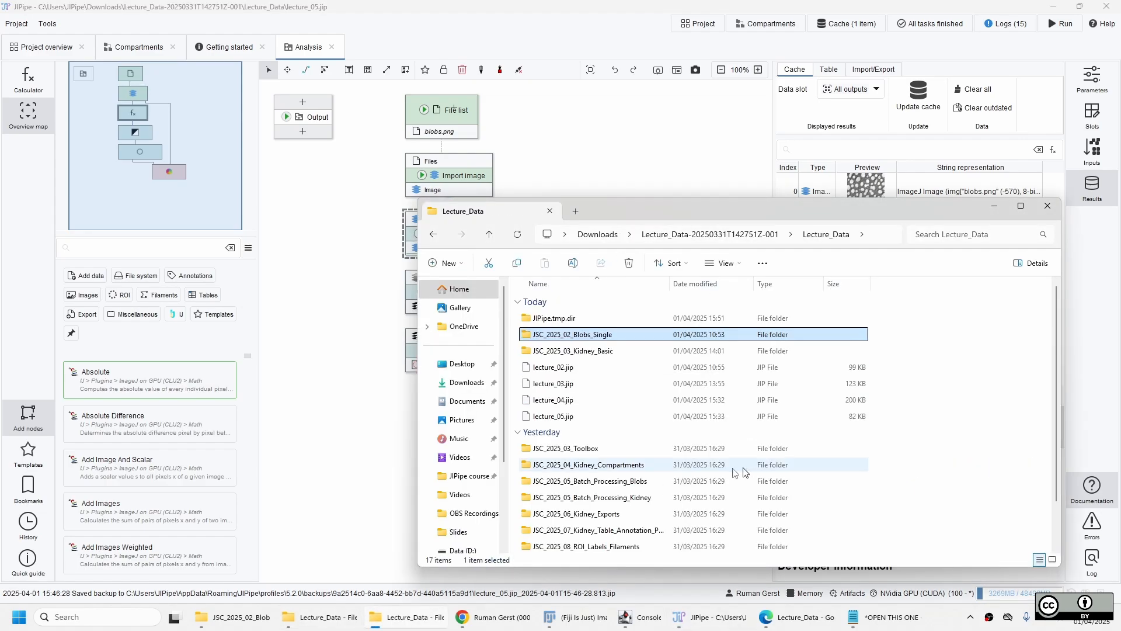
scroll(610, 450, down, 1)
click(609, 448)
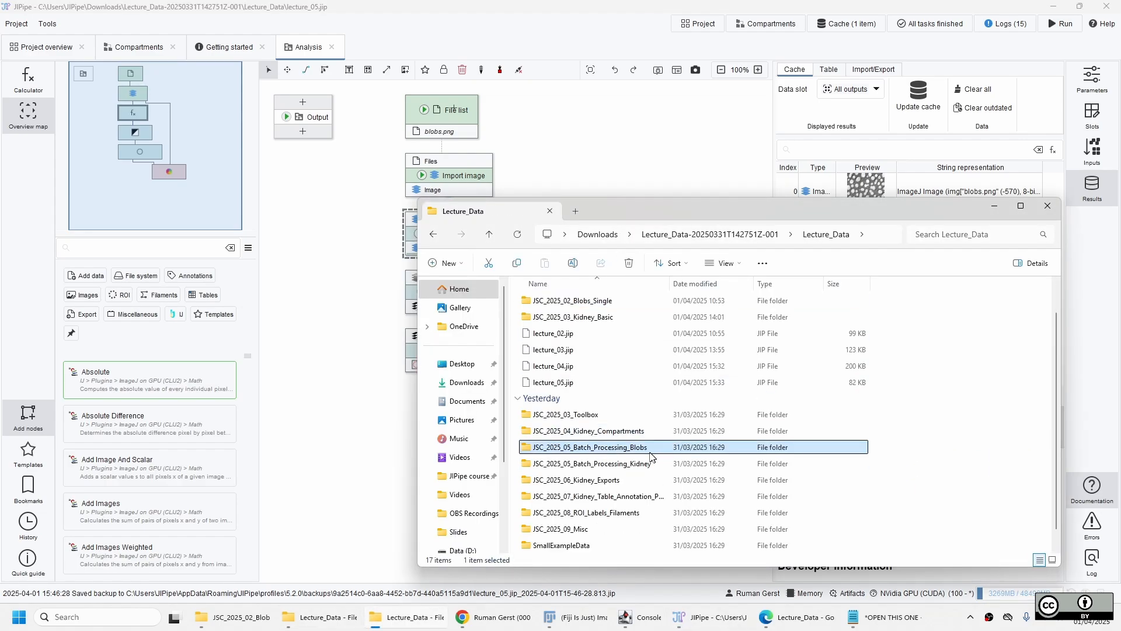
double_click(613, 452)
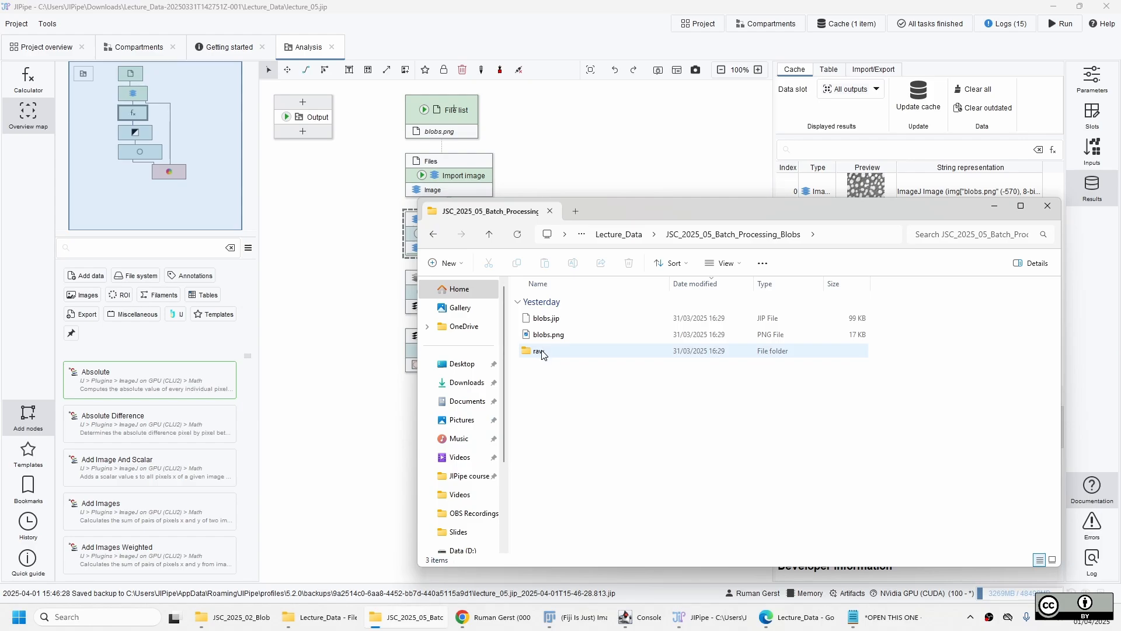
double_click(541, 352)
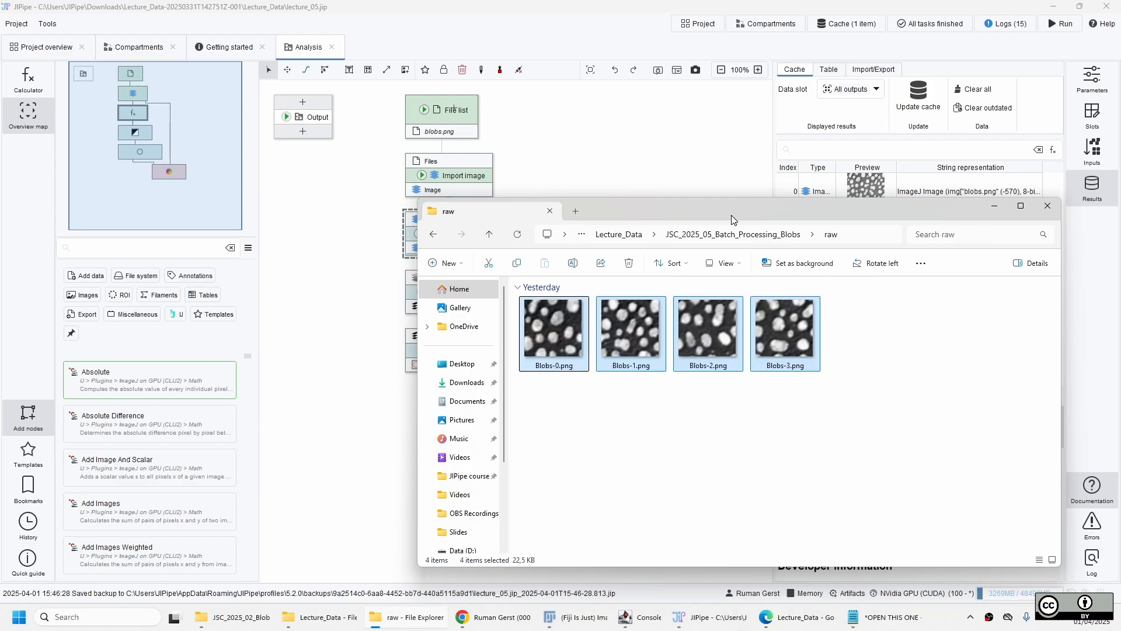
Step: Add Blobs-0.png to Blobs-3.png to the Analysis graph as a new File list node and check its file paths
drag(724, 209, 752, 238)
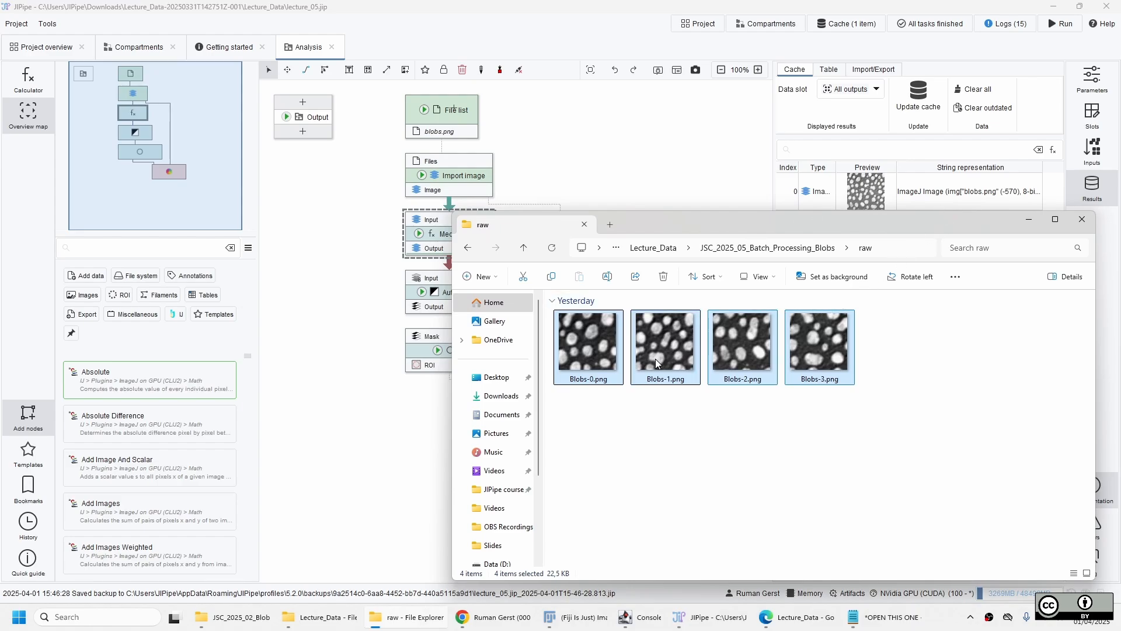
drag(654, 348, 498, 103)
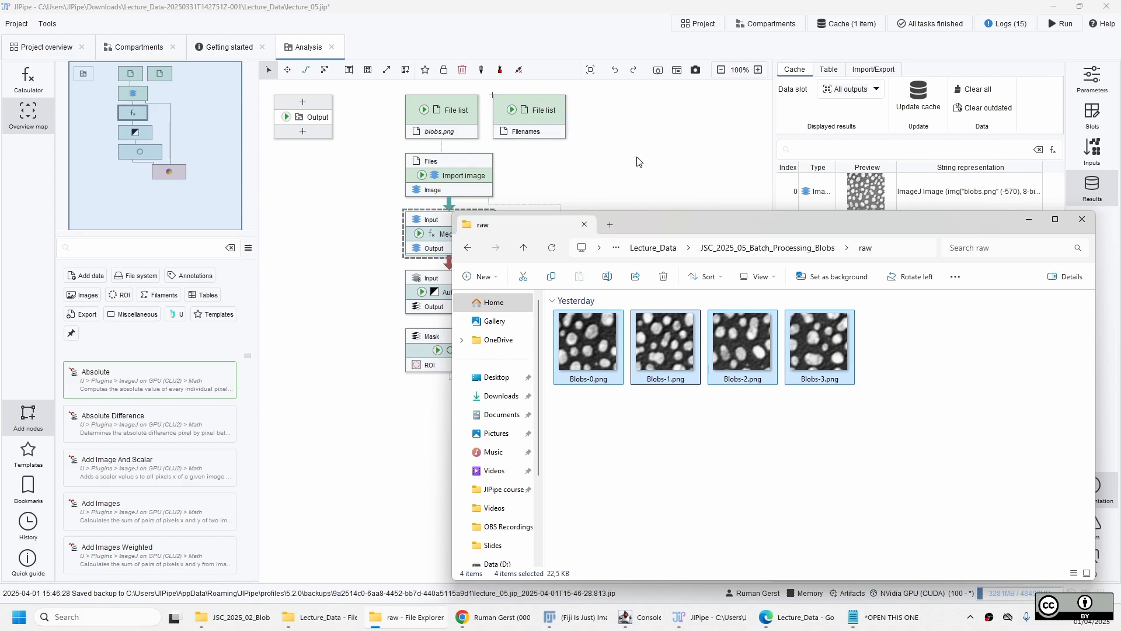
click(549, 136)
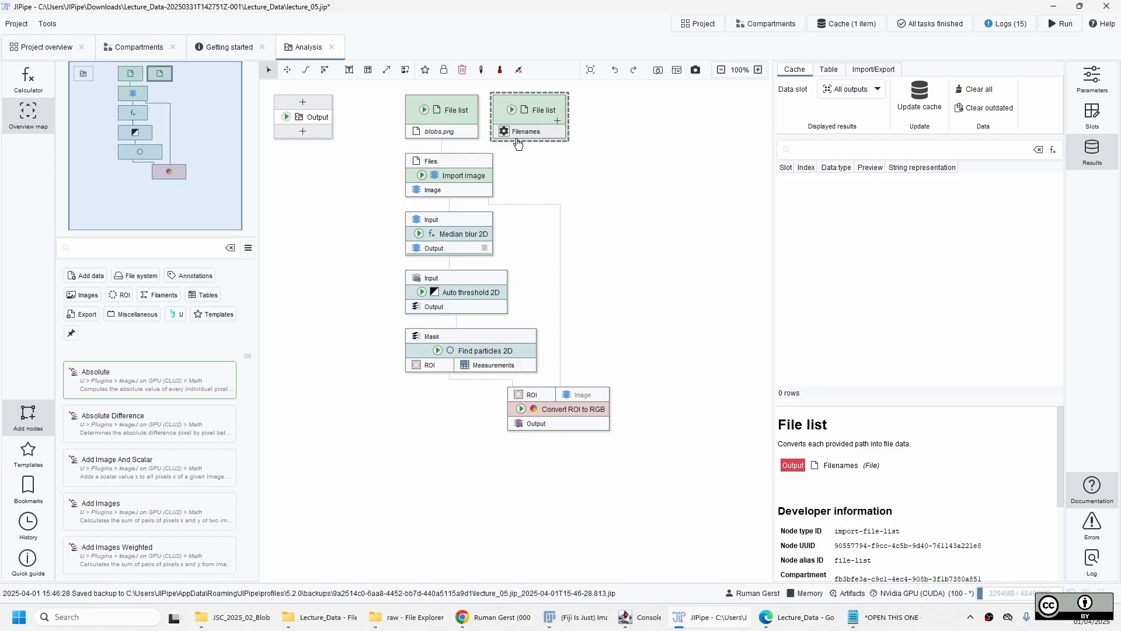
click(424, 626)
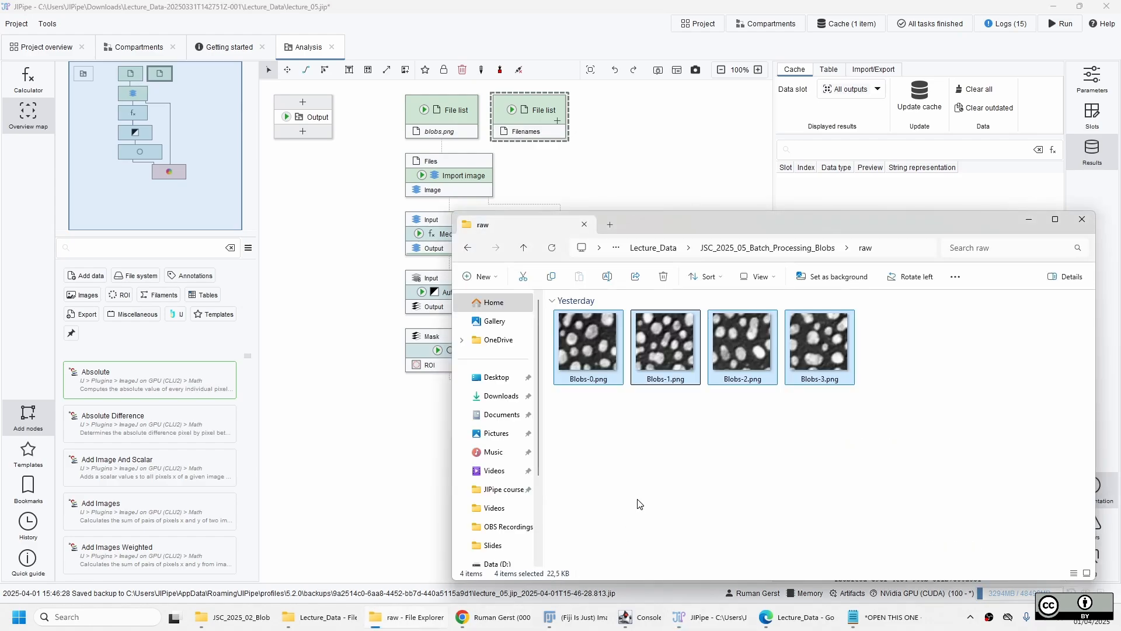
click(532, 113)
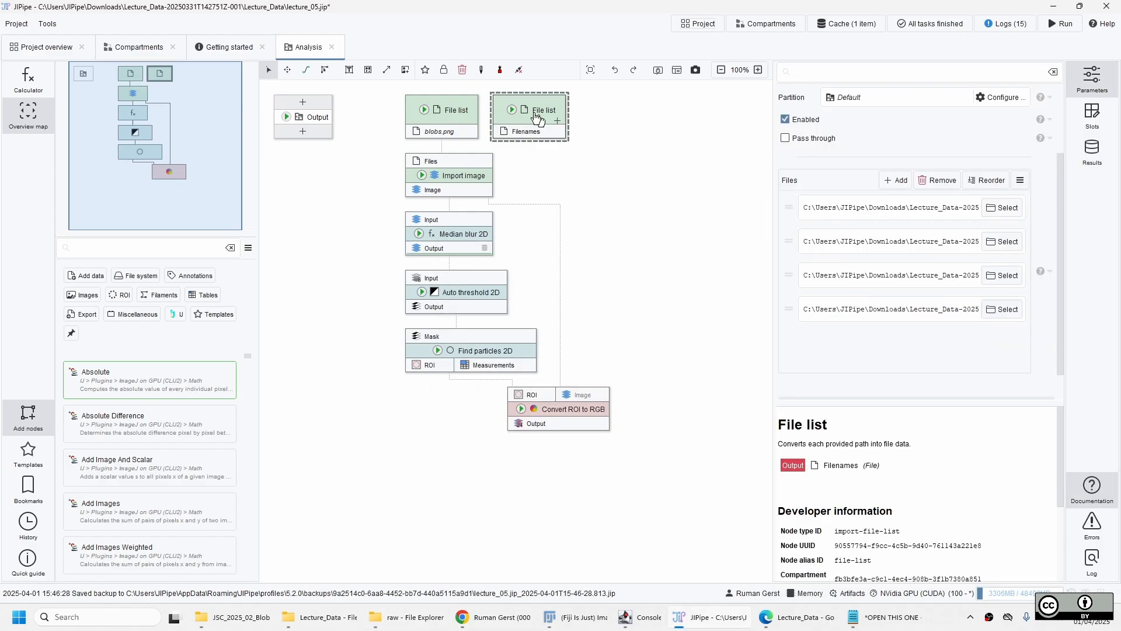
Step: Disconnect the blobs.png File list from Import image and connect the new File list's Filenames output to the Files input instead
click(450, 136)
drag(454, 169, 455, 169)
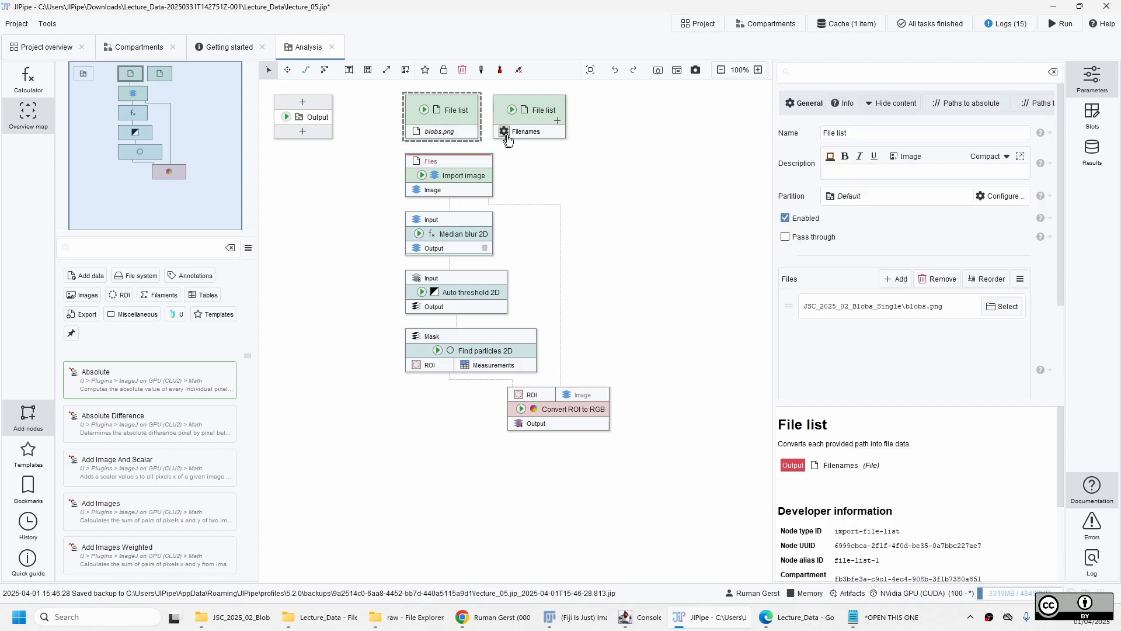
drag(517, 135, 473, 168)
click(454, 132)
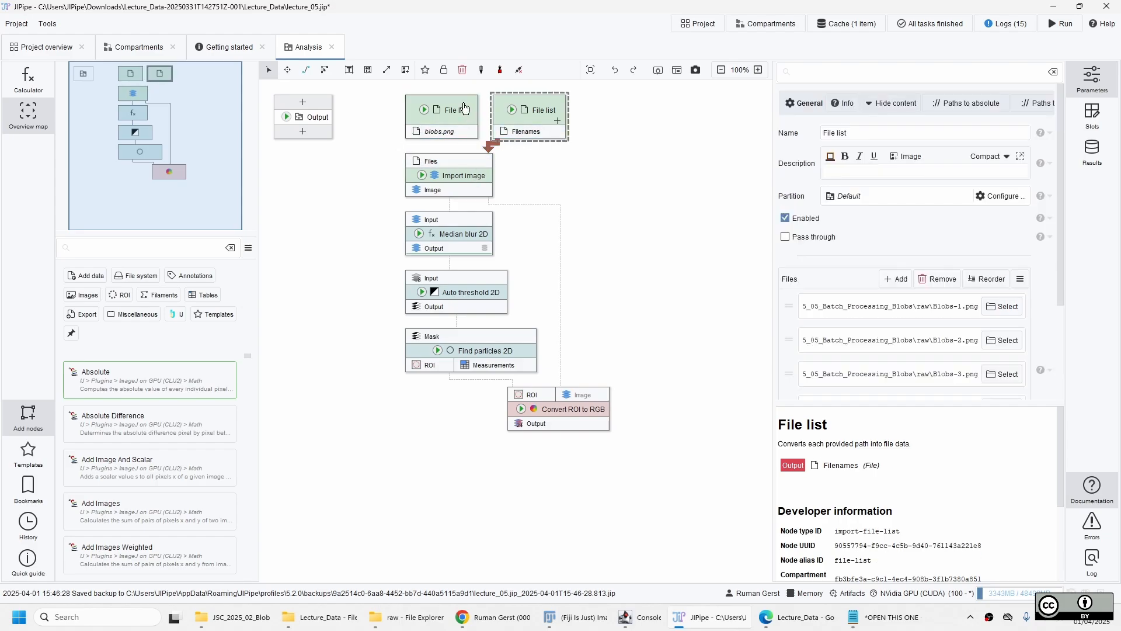
right_click(456, 135)
click(596, 168)
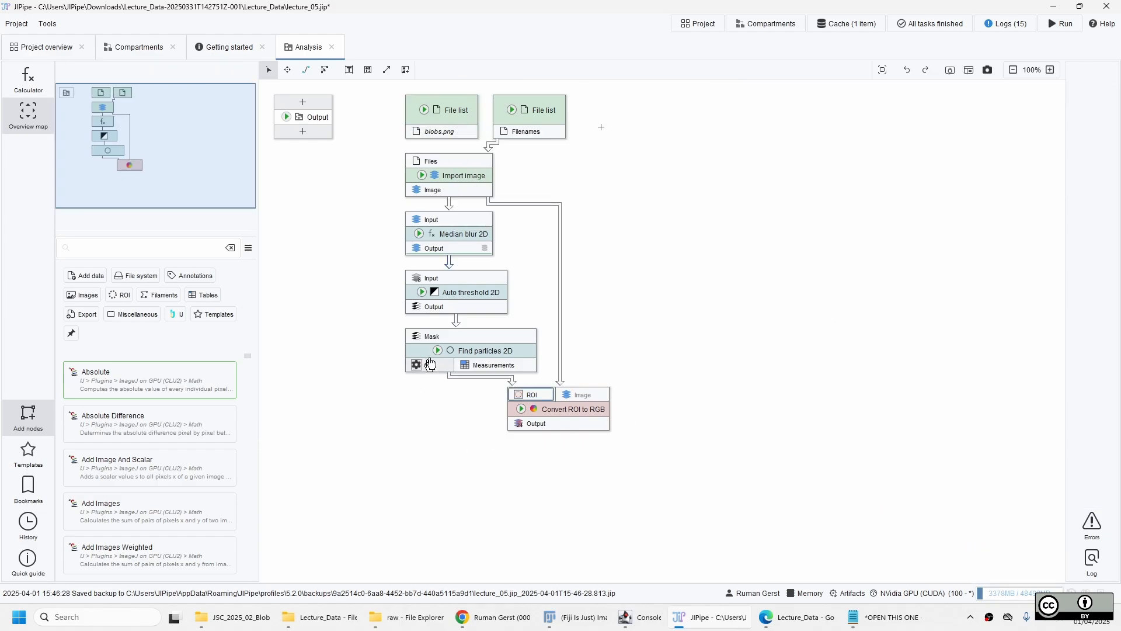
Step: Run the Find particles 2D node with intermediate results cached for all preceding nodes
click(480, 354)
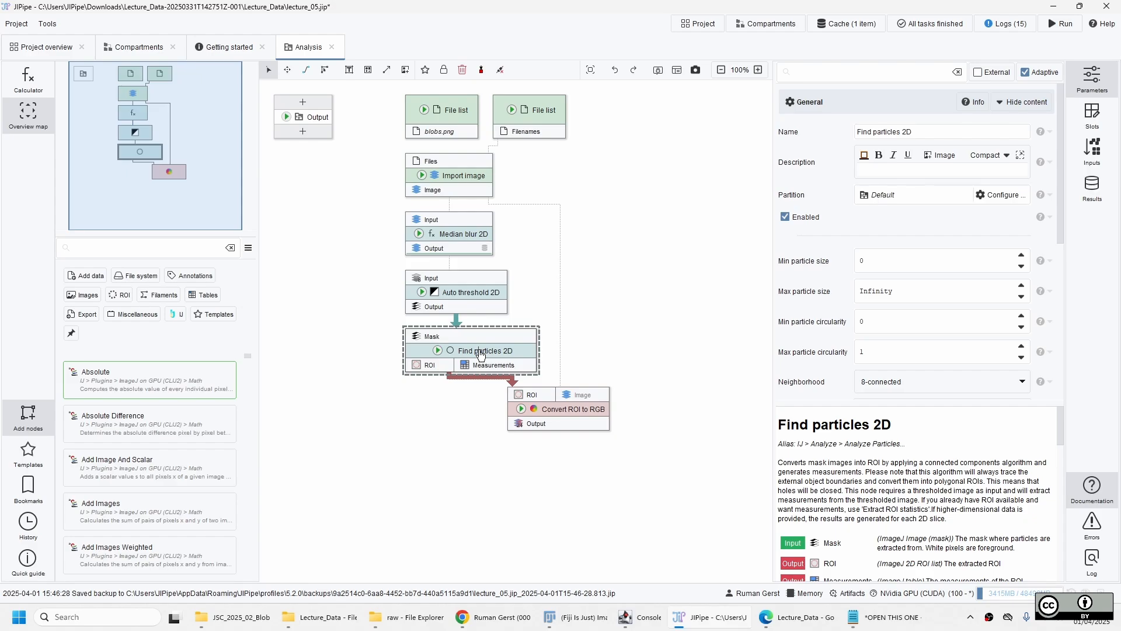
right_click(442, 354)
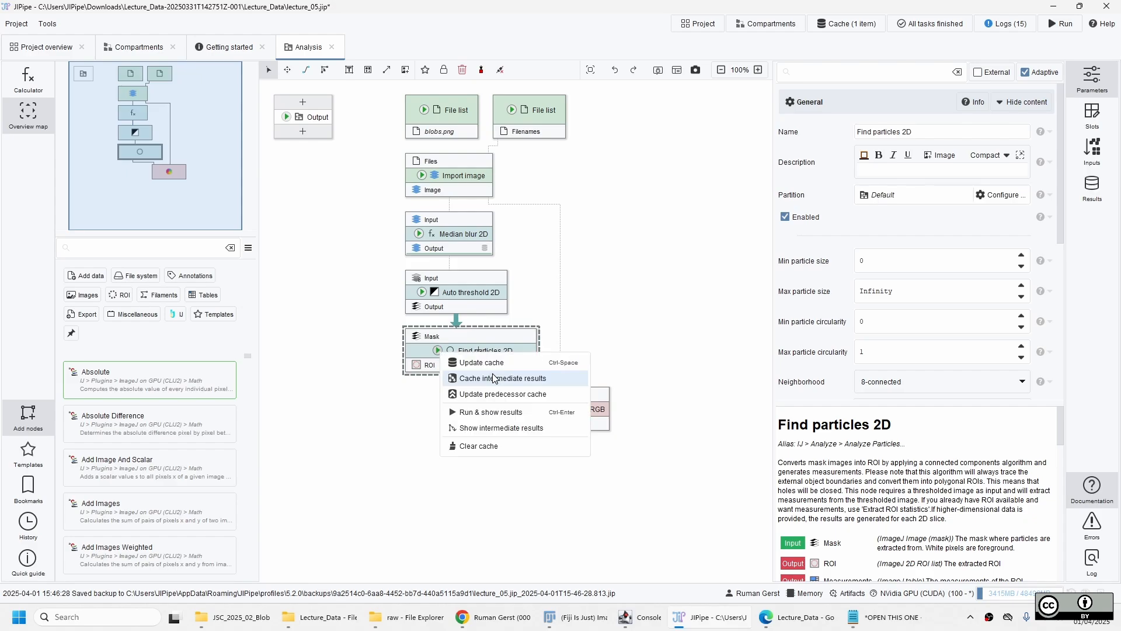
click(524, 379)
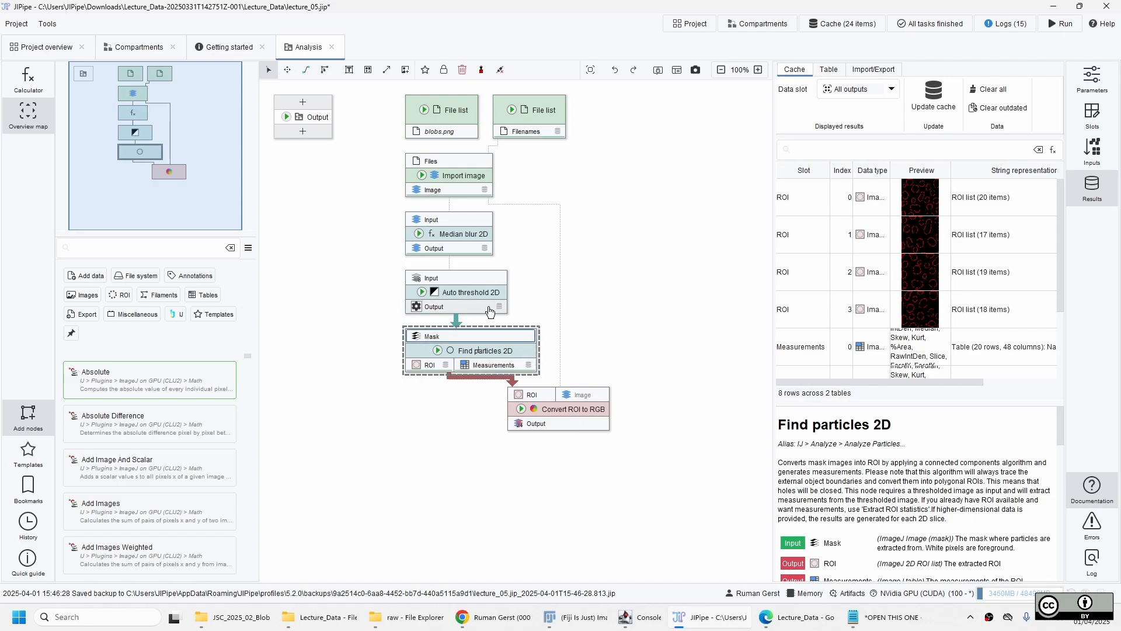
Step: Review the cached outputs of the Import image, Median blur 2D and Auto threshold 2D nodes
click(461, 292)
click(454, 234)
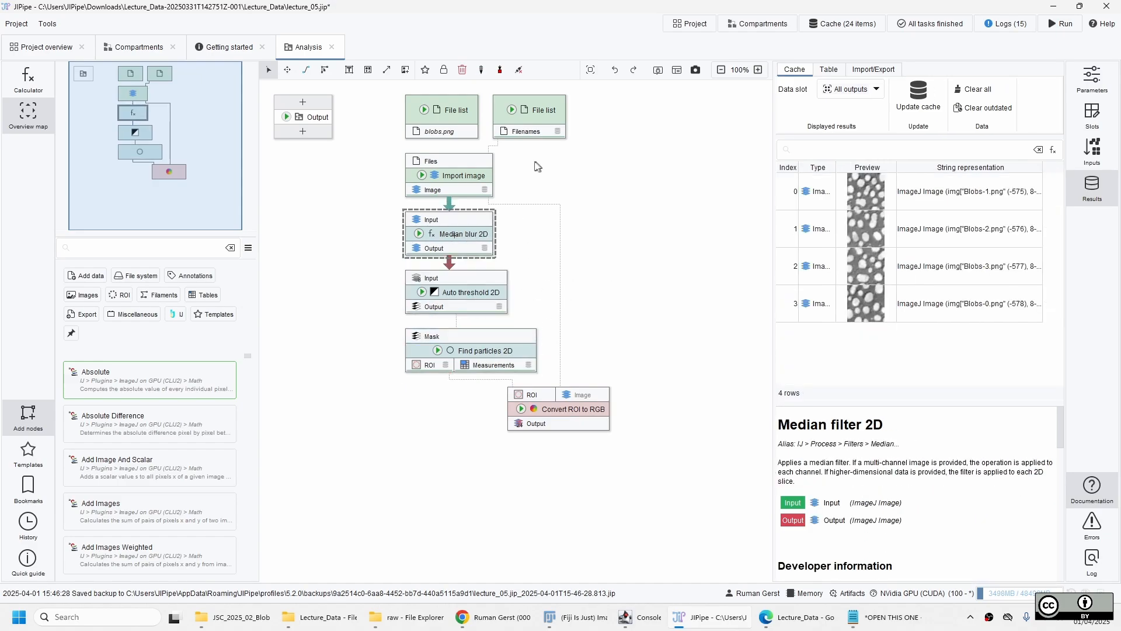
click(470, 185)
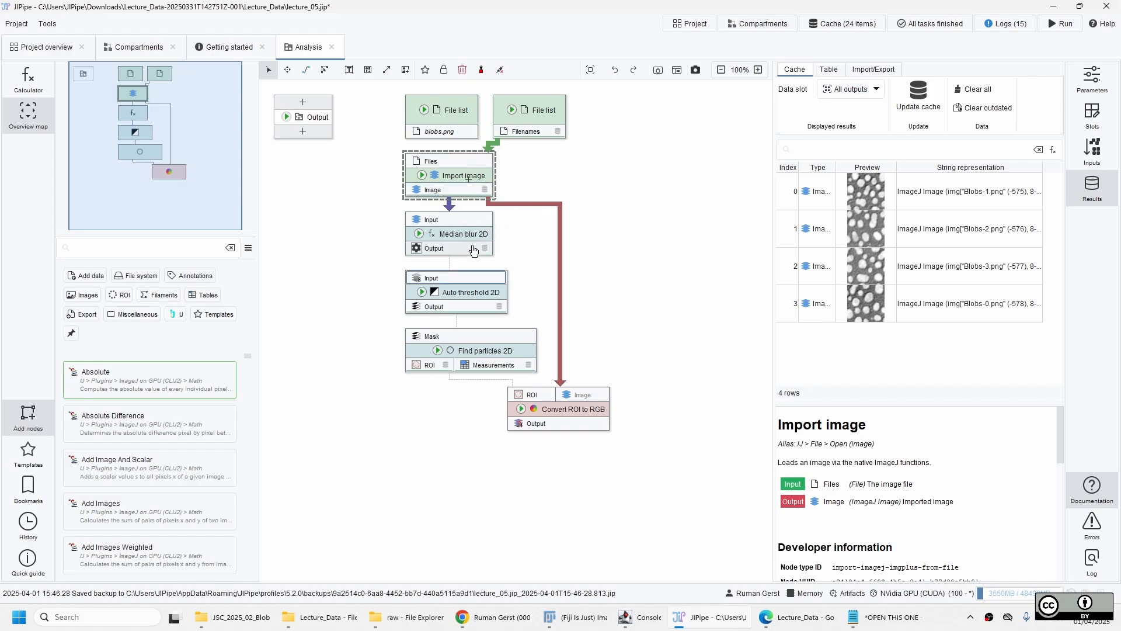
click(454, 236)
click(496, 294)
Step: Review the ROI lists and Measurements tables of Find particles 2D, opening the first Measurements table
click(485, 352)
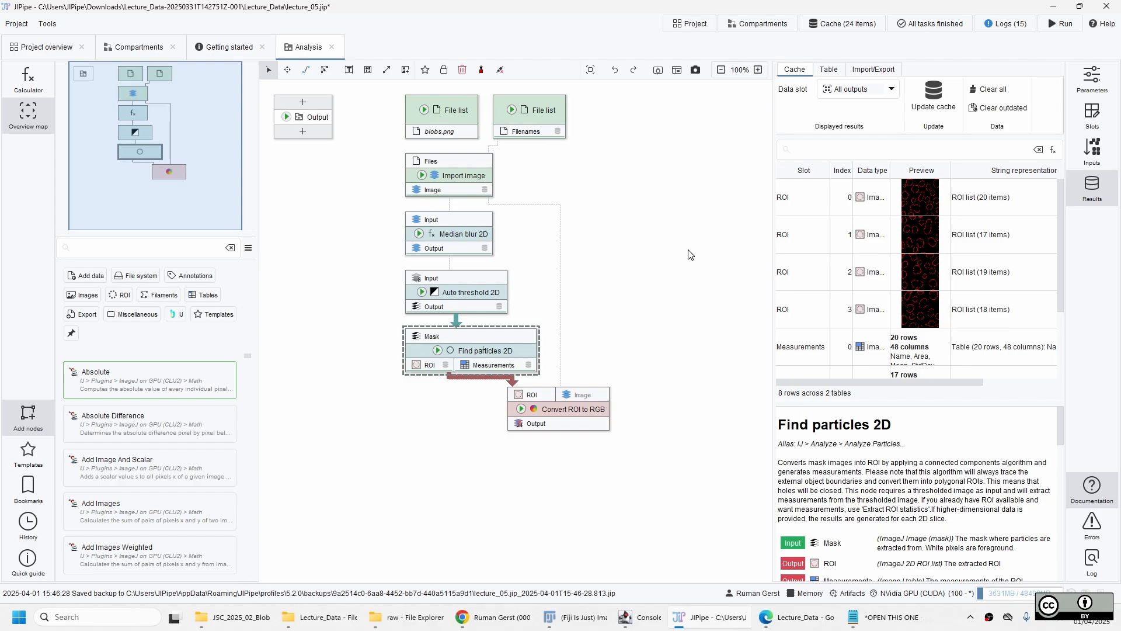
scroll(911, 280, down, 3)
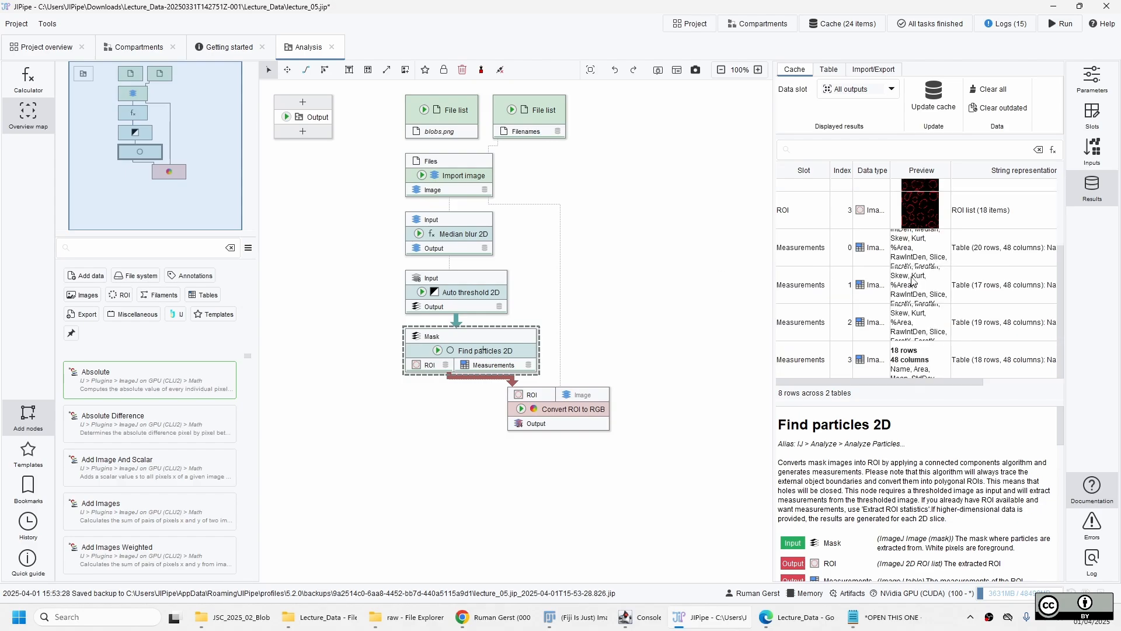
double_click(923, 249)
click(916, 77)
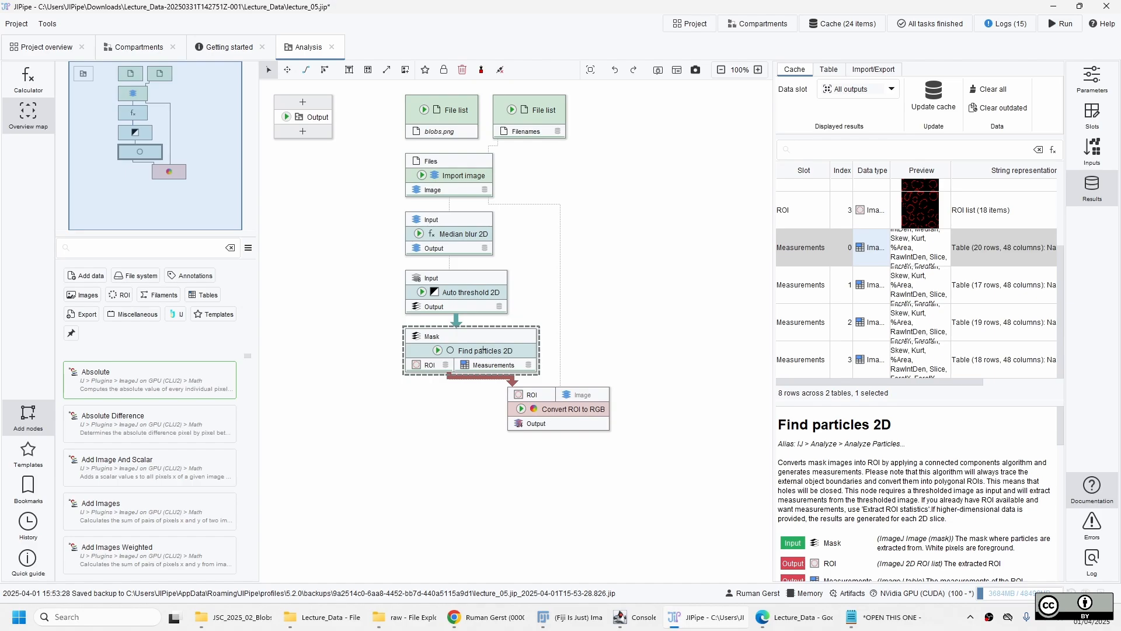
Step: Run the Convert ROI to RGB node and view its output images
click(577, 411)
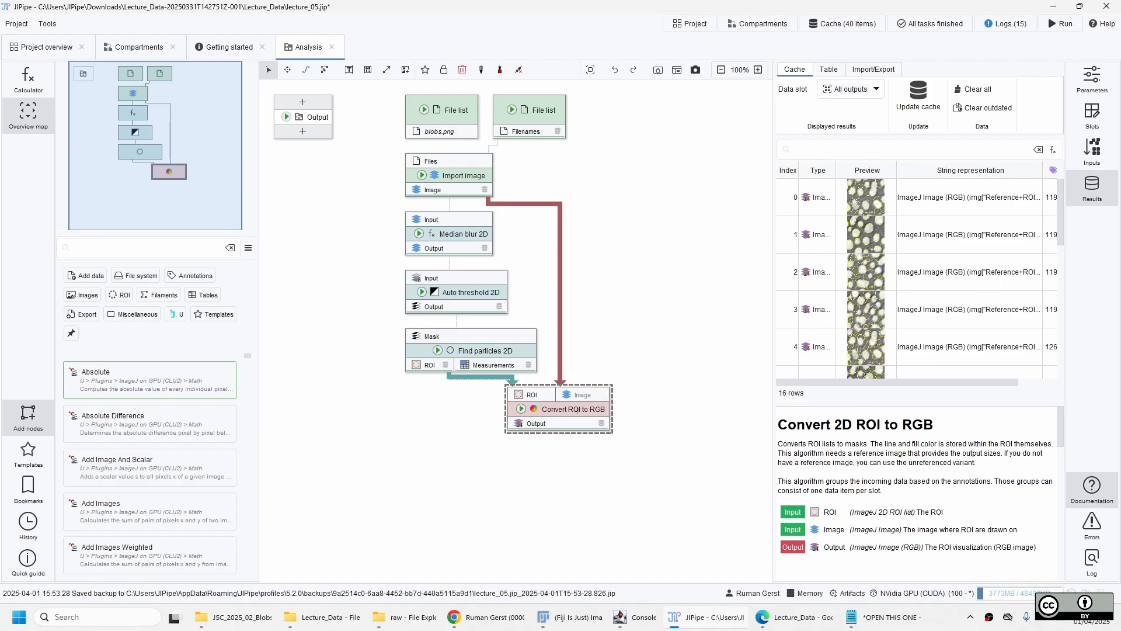
click(589, 415)
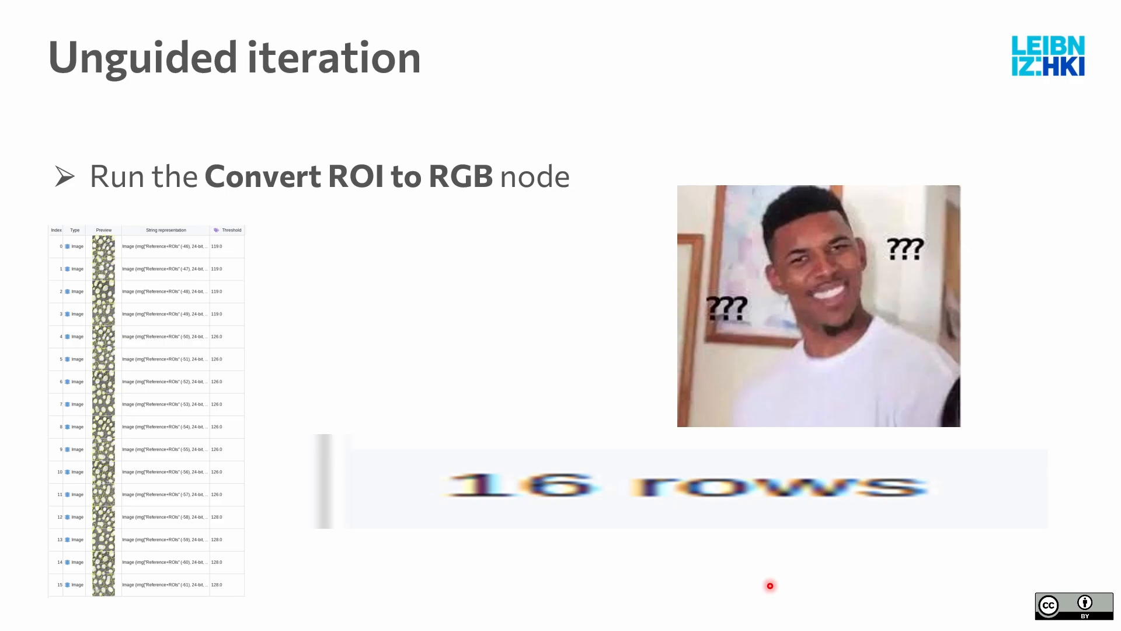
key(Right)
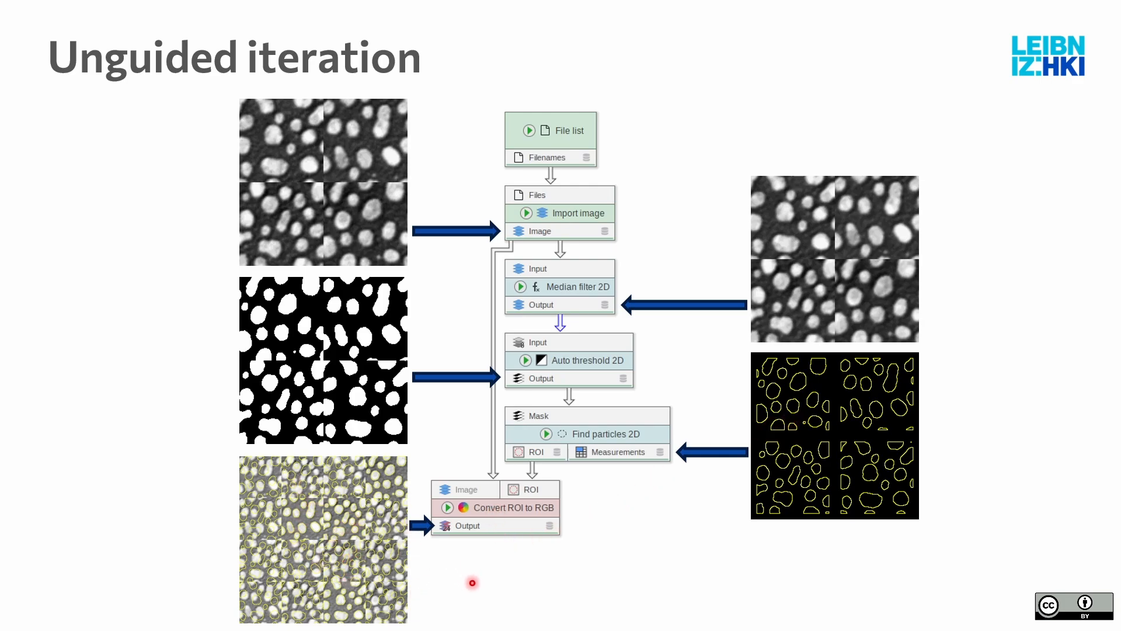
key(Right)
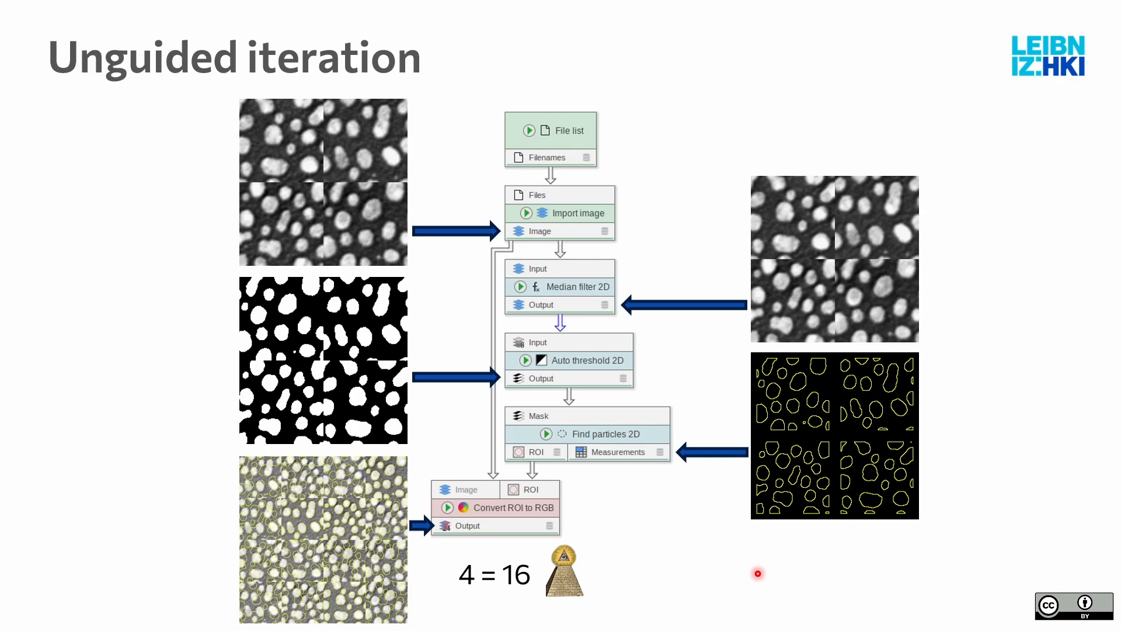
key(Right)
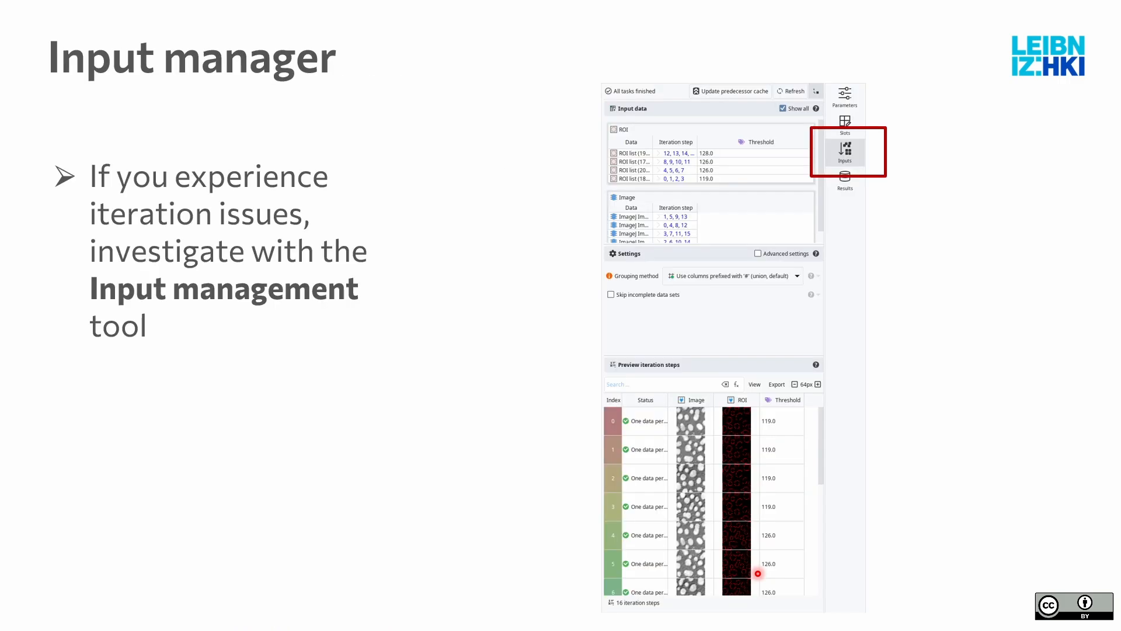
key(ctrl+super+Right)
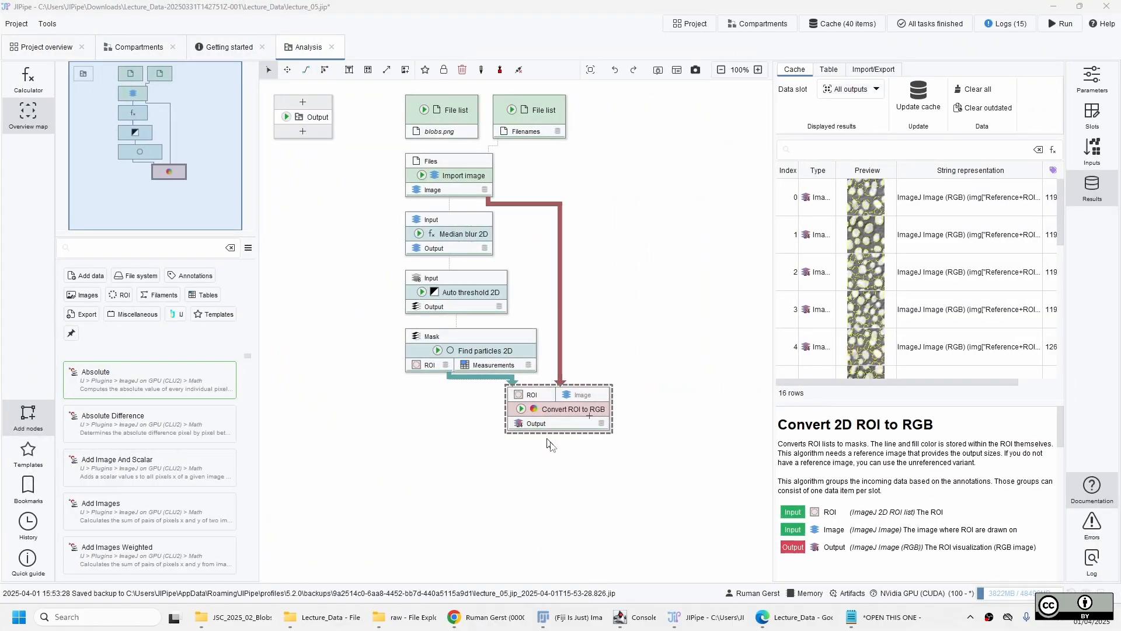
Step: Examine how Convert ROI to RGB groups its ROI and Image inputs into iteration steps, enlarging the input data table
click(593, 411)
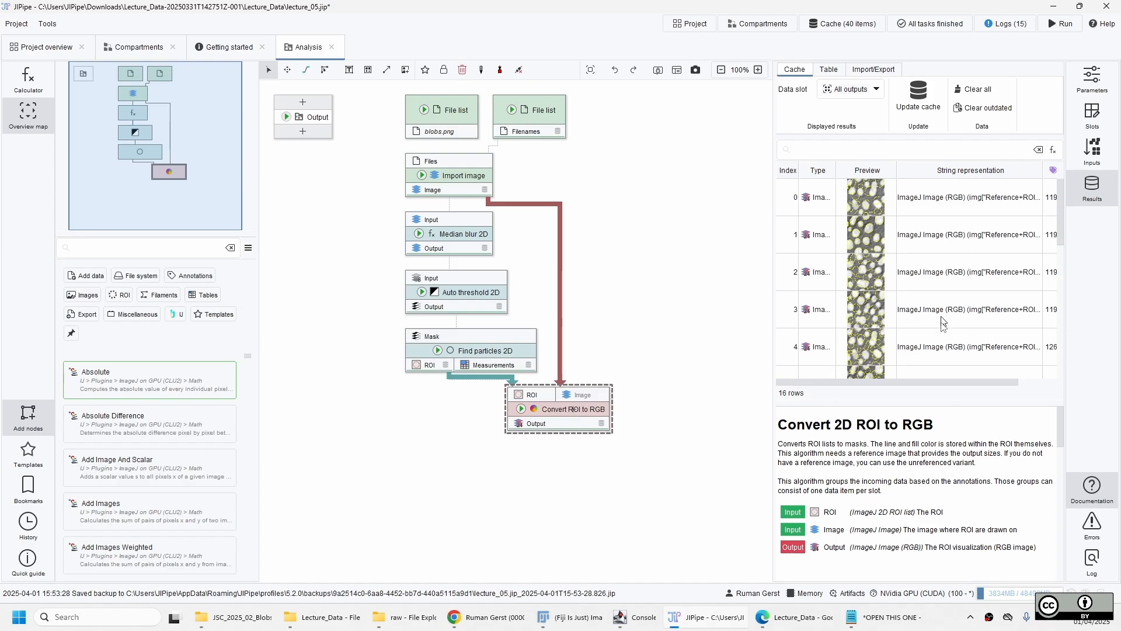
click(1094, 157)
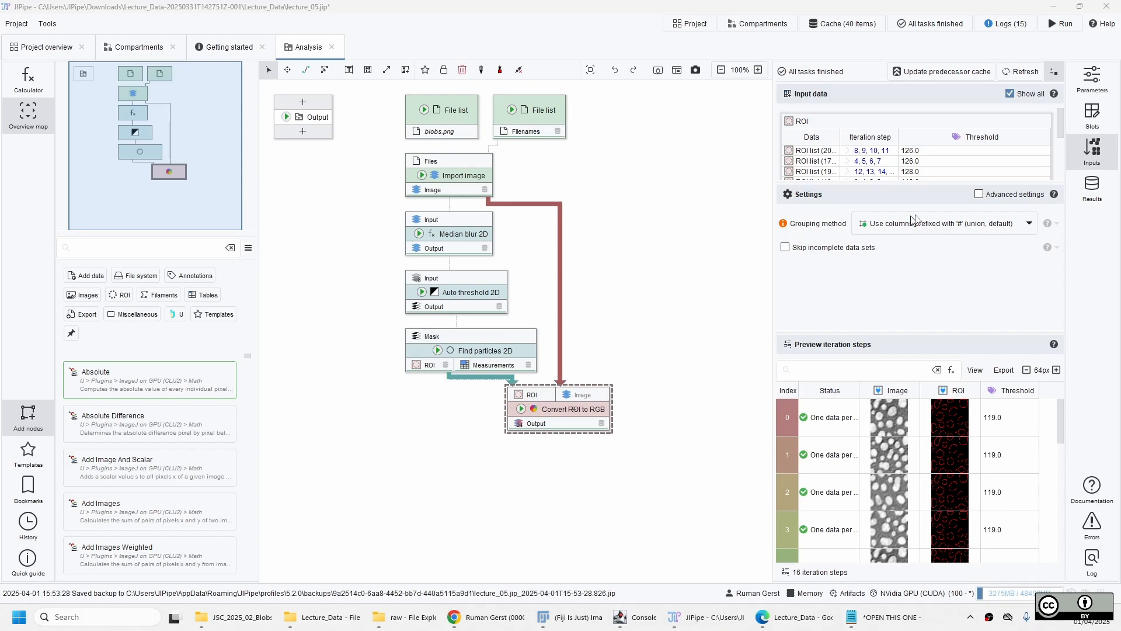
drag(901, 182, 903, 199)
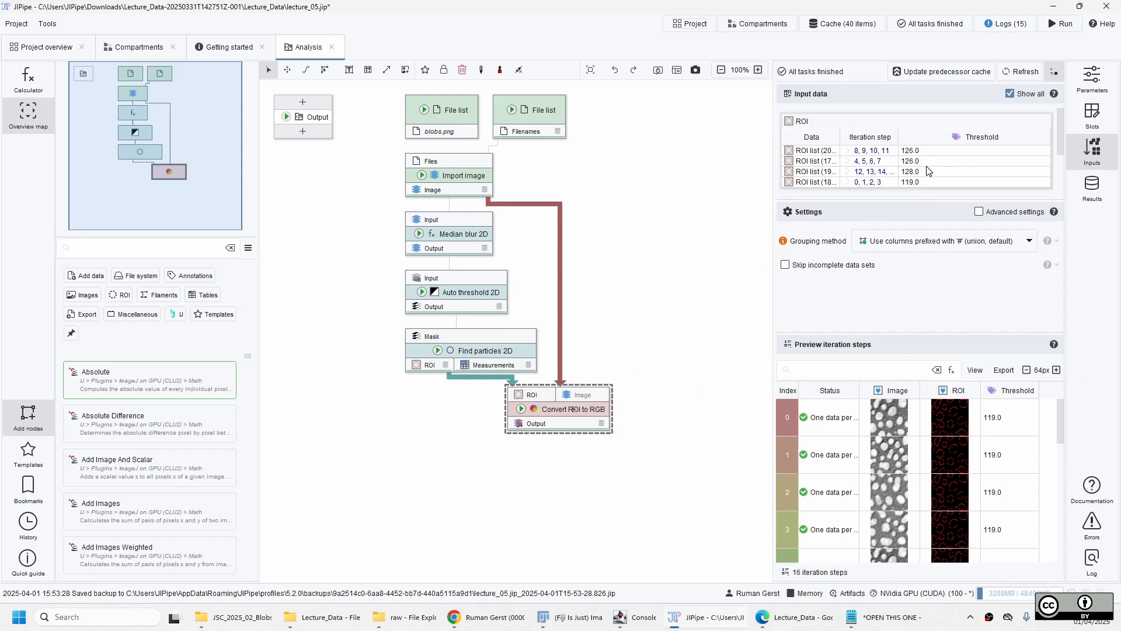
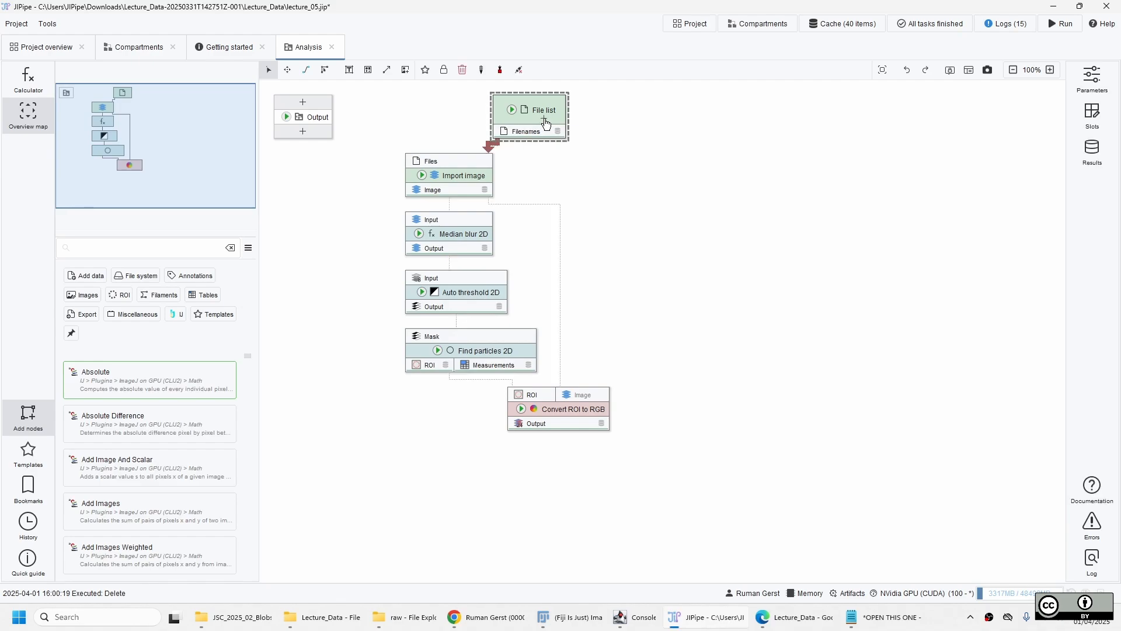
Step: Move the File list node directly above Import image with a gap between them, and disconnect its Filenames output from the Files input
key(Left)
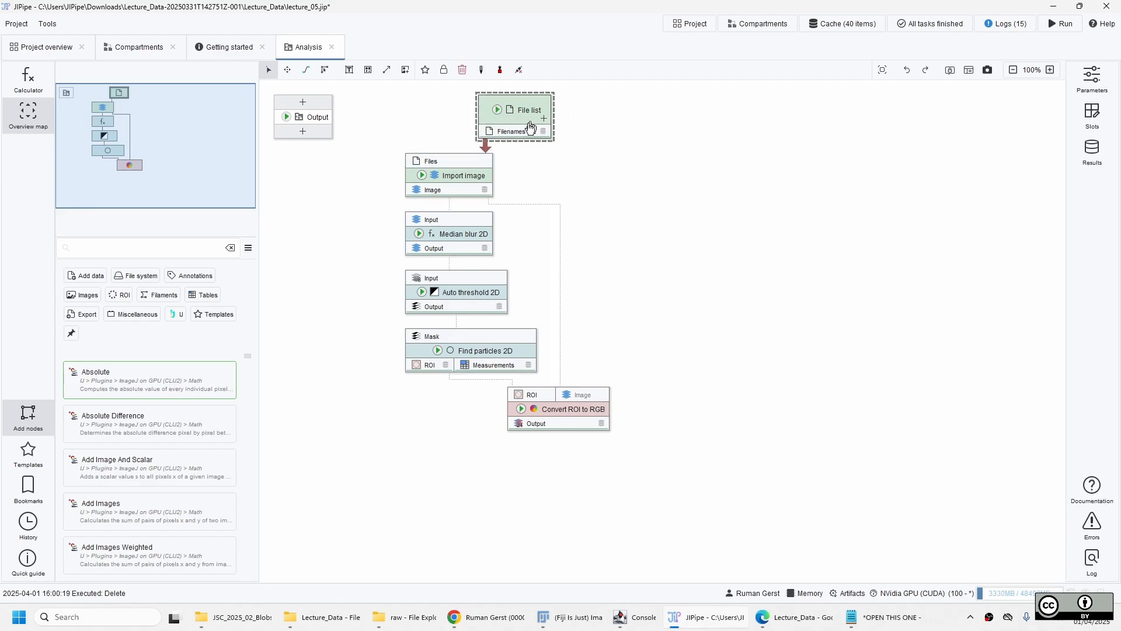
key(Left)
key(Left)
key(Left)
key(Left)
key(Left)
key(Up)
key(Up)
key(Up)
key(Up)
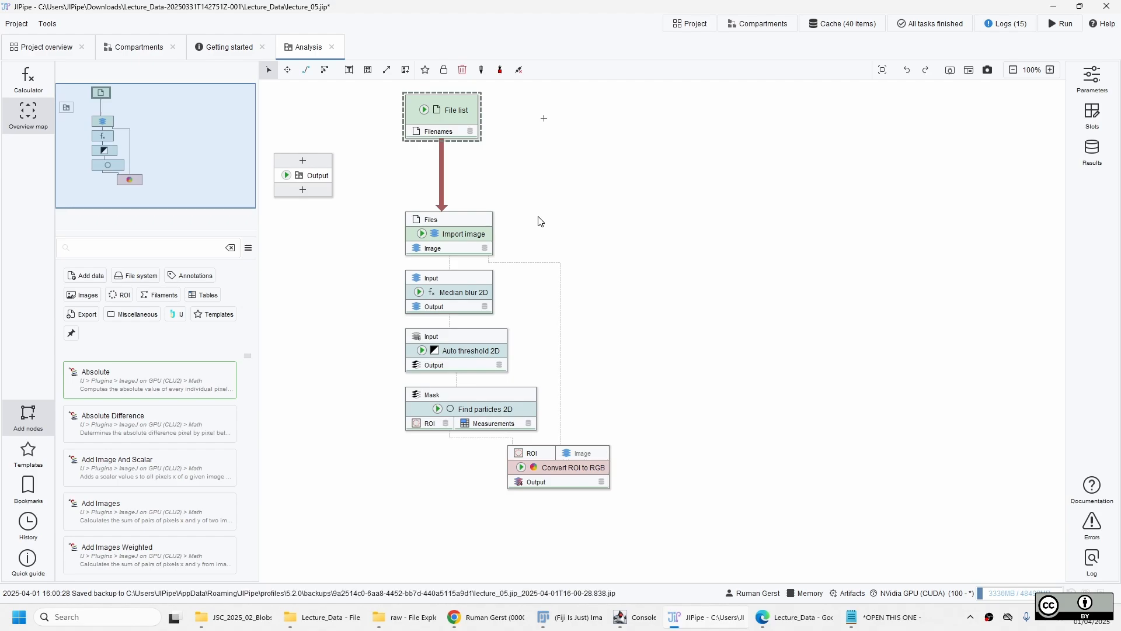
drag(452, 136, 453, 206)
Step: Add an Annotate with file/directory name node in the gap between File list and Import image
scroll(517, 181, up, 2)
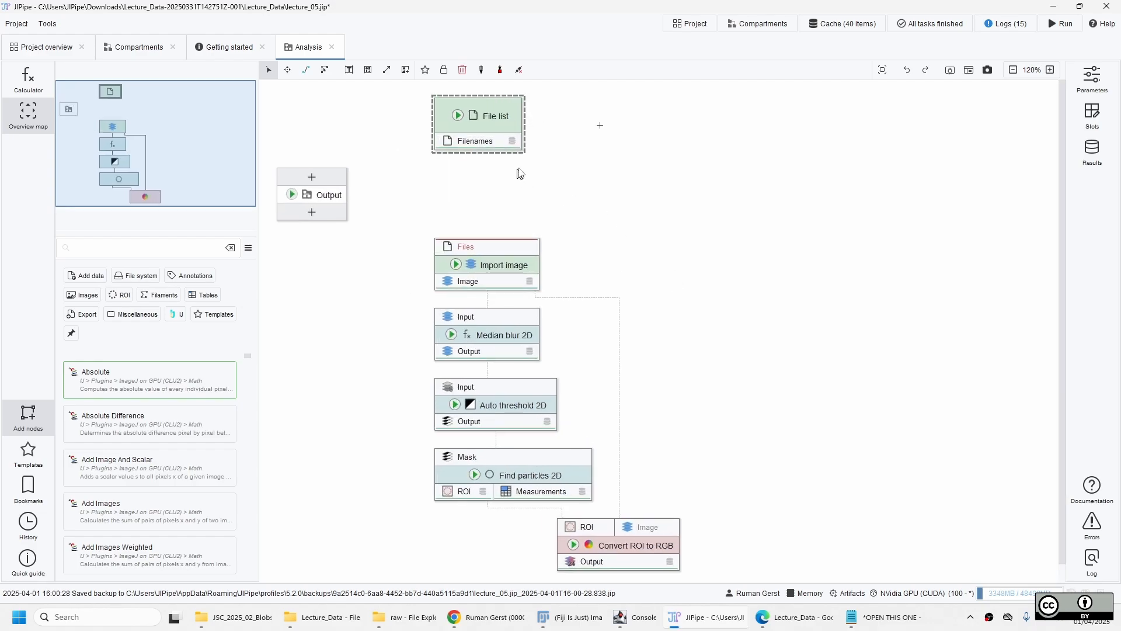
scroll(520, 174, up, 2)
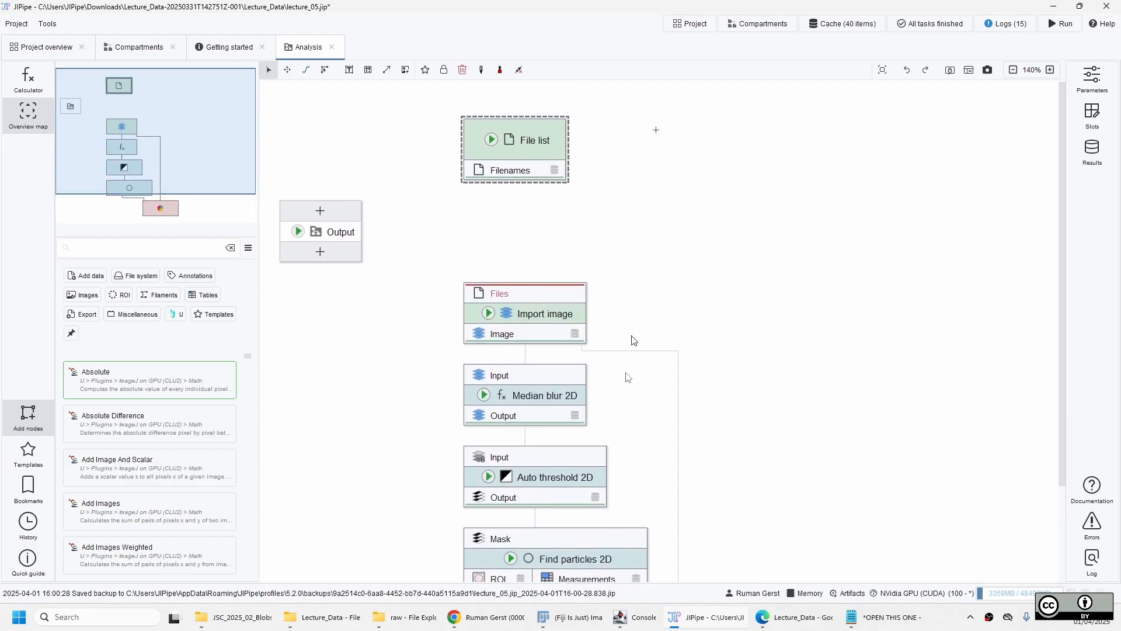
click(480, 204)
click(117, 255)
text(a)
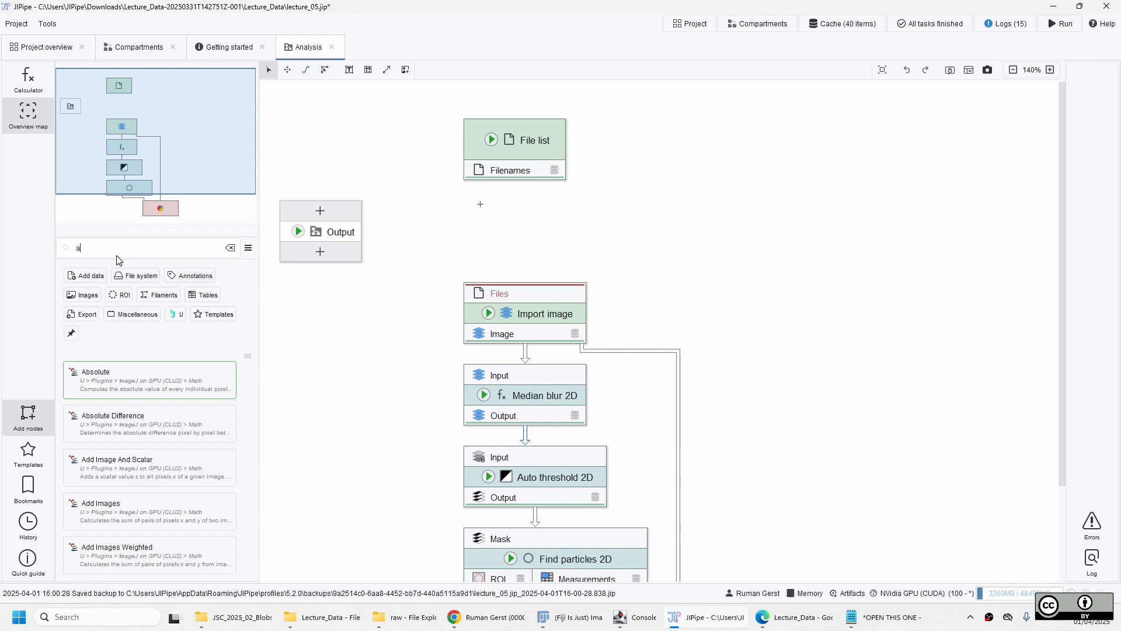
text(nnotate wt)
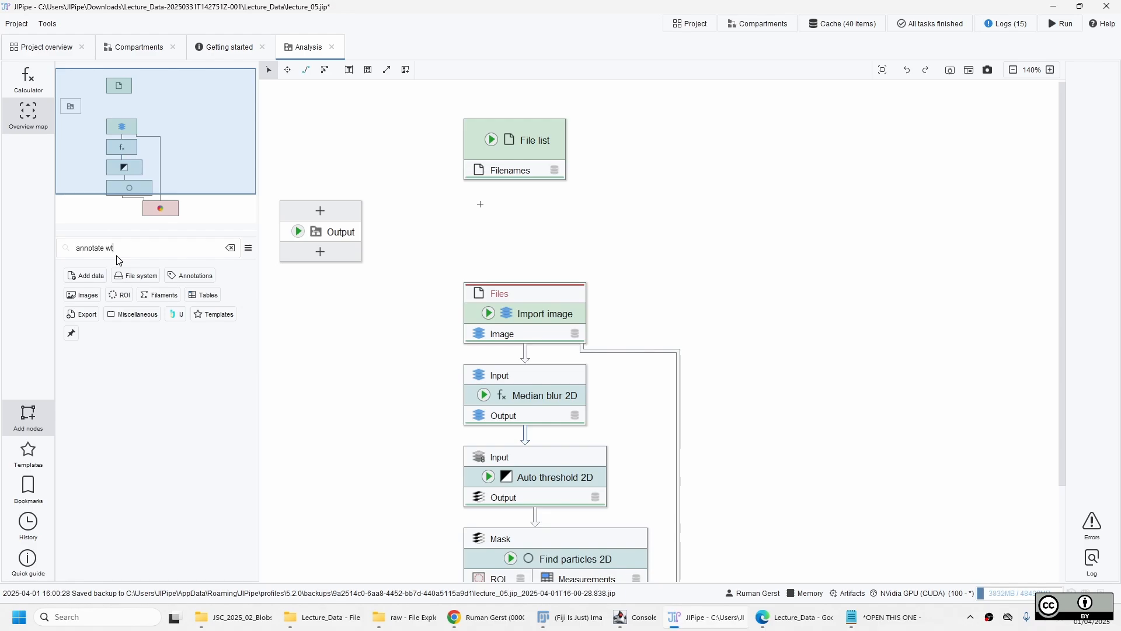
key(BackSpace)
text(ith name)
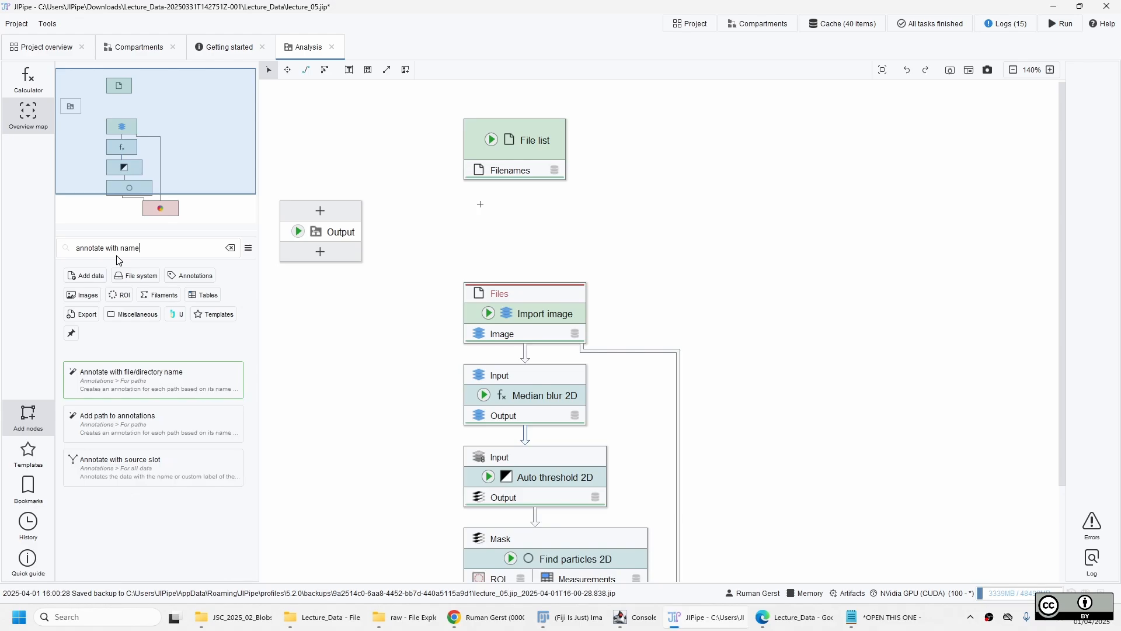
key(Return)
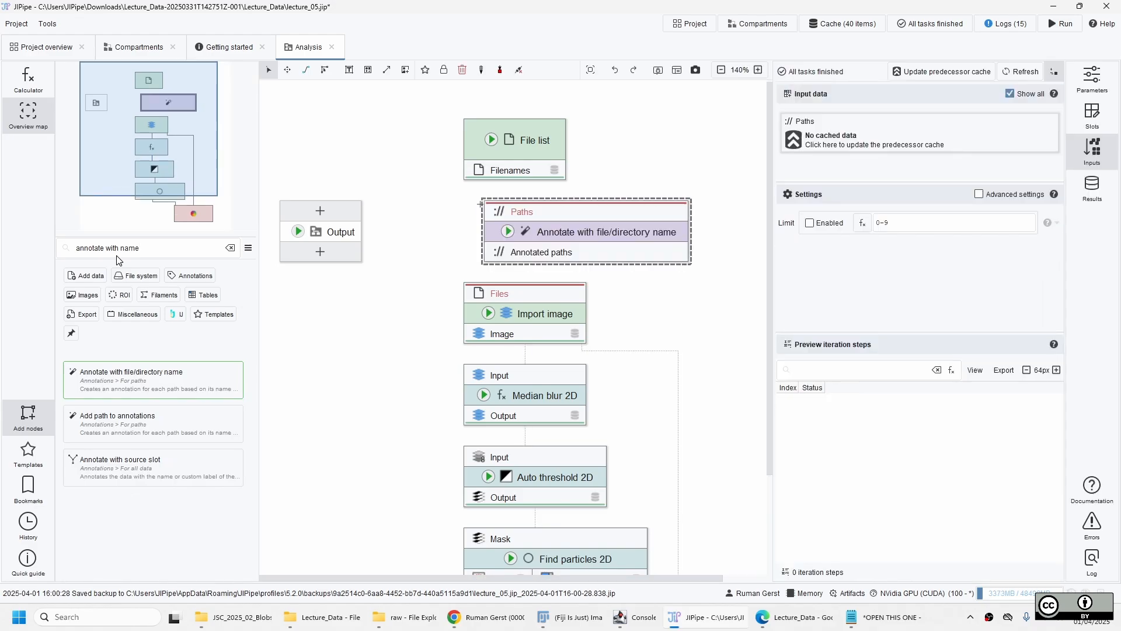
Step: Align the annotation node under File list and connect it between the Filenames output and Import image's Files input
click(1092, 79)
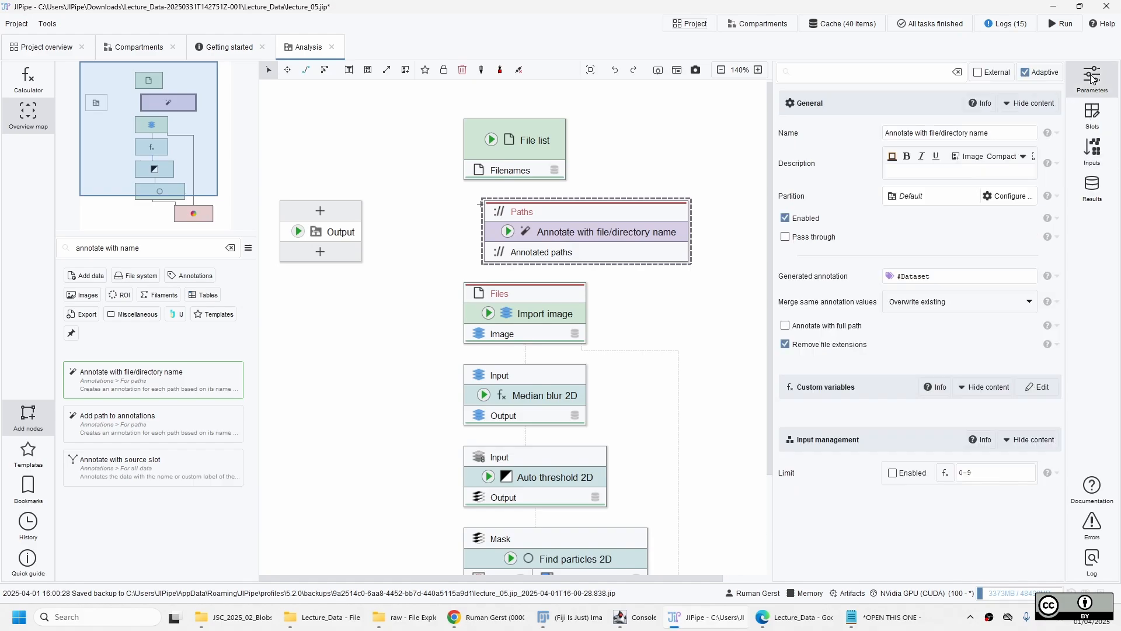
drag(642, 229, 623, 229)
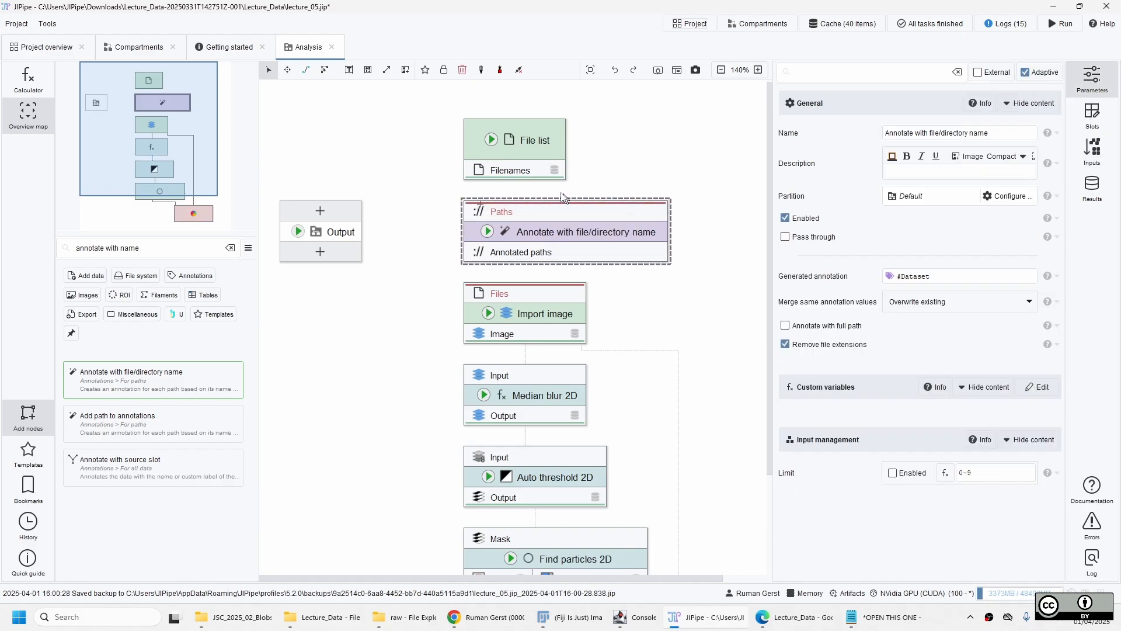
click(538, 180)
drag(538, 187, 514, 213)
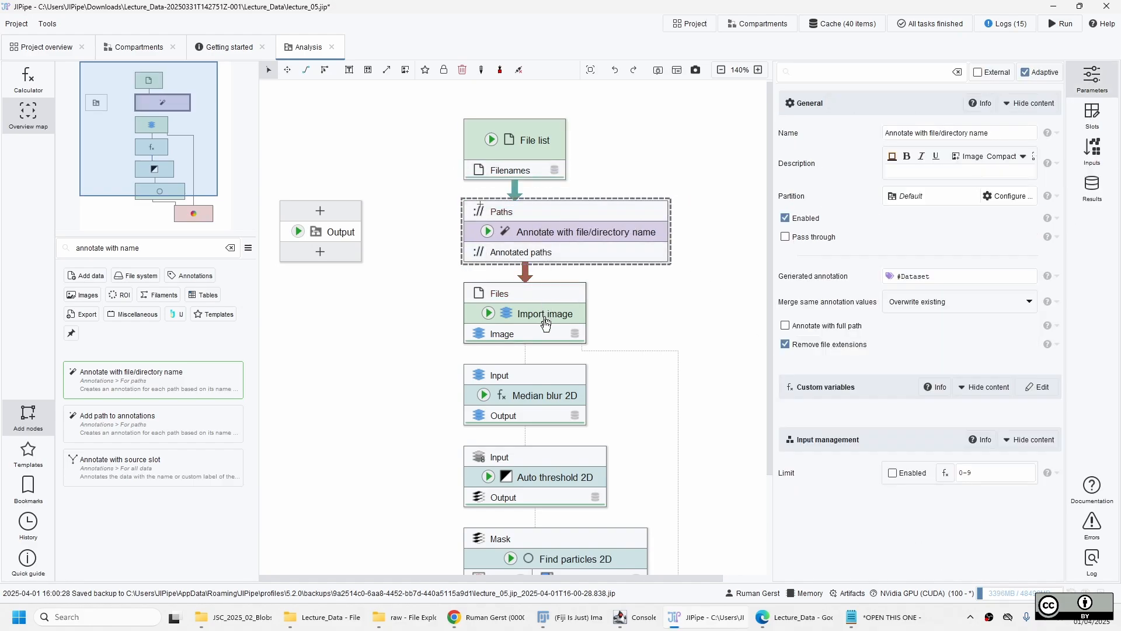
click(545, 143)
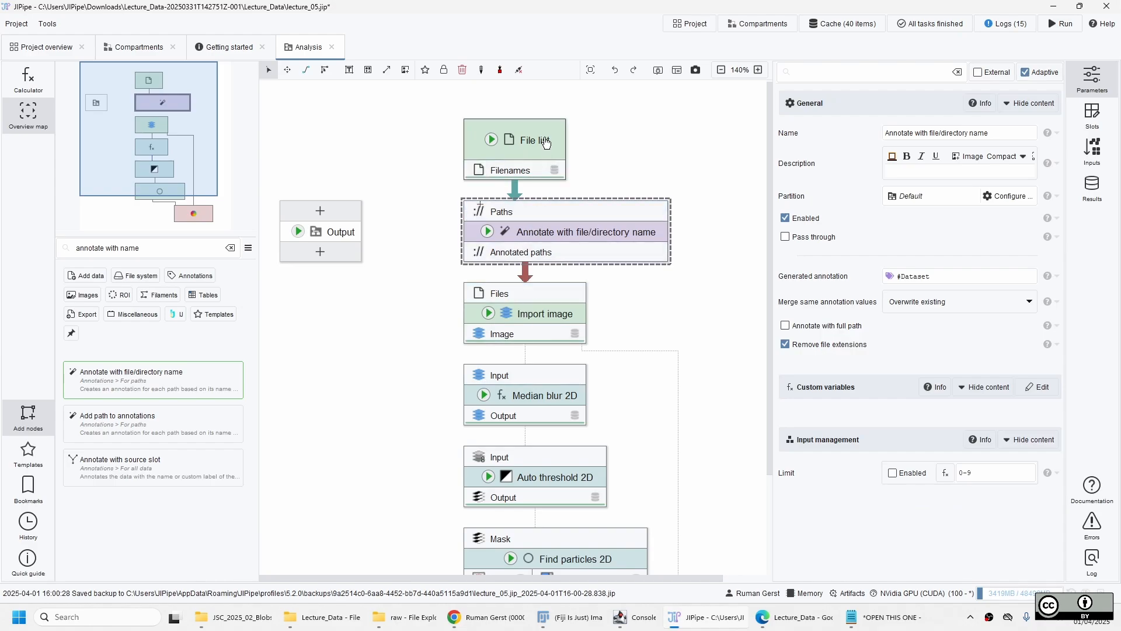
click(586, 235)
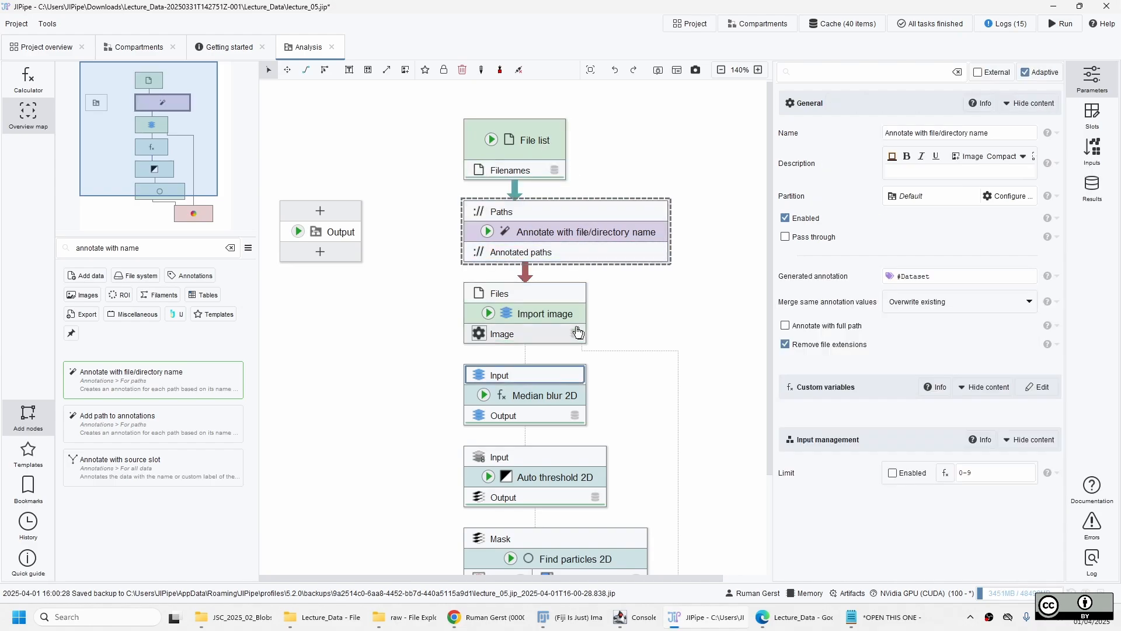
Step: Review the parameters of Import image, the annotation node and File list, and the cached files of File list
click(555, 314)
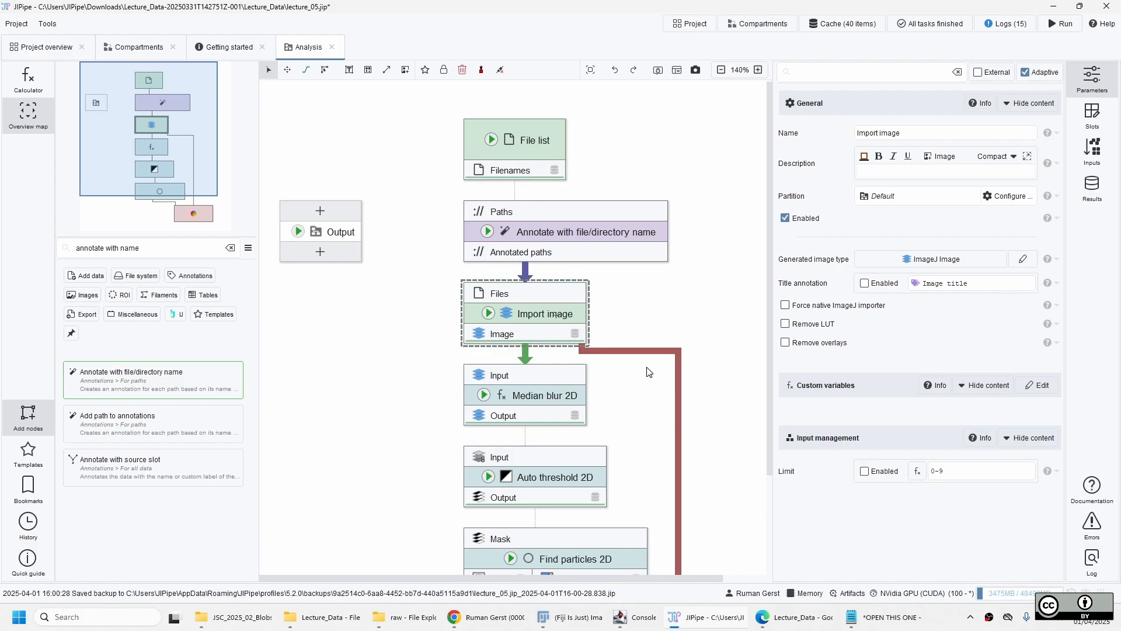
mouse_move(584, 233)
mouse_down()
mouse_move(726, 235)
mouse_move(577, 237)
mouse_up()
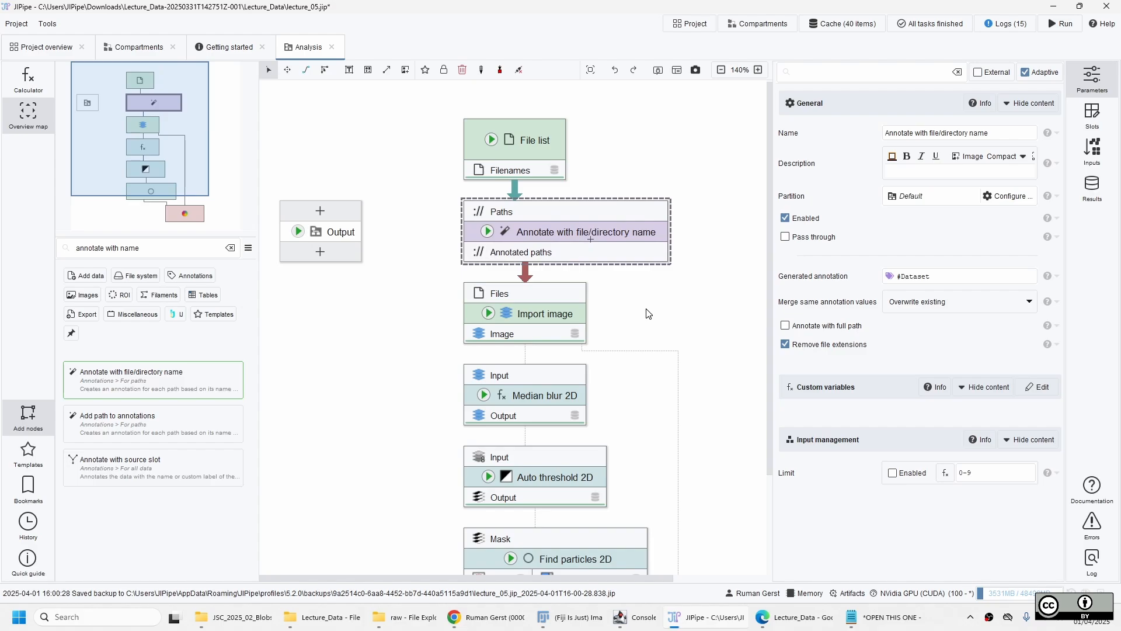
click(520, 138)
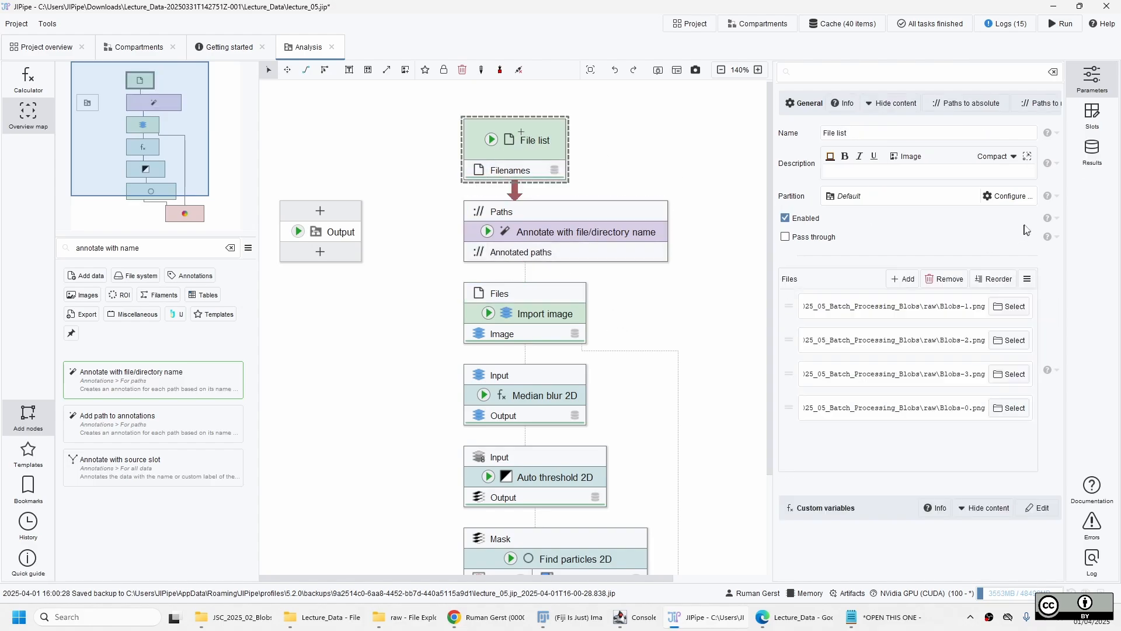
click(1087, 162)
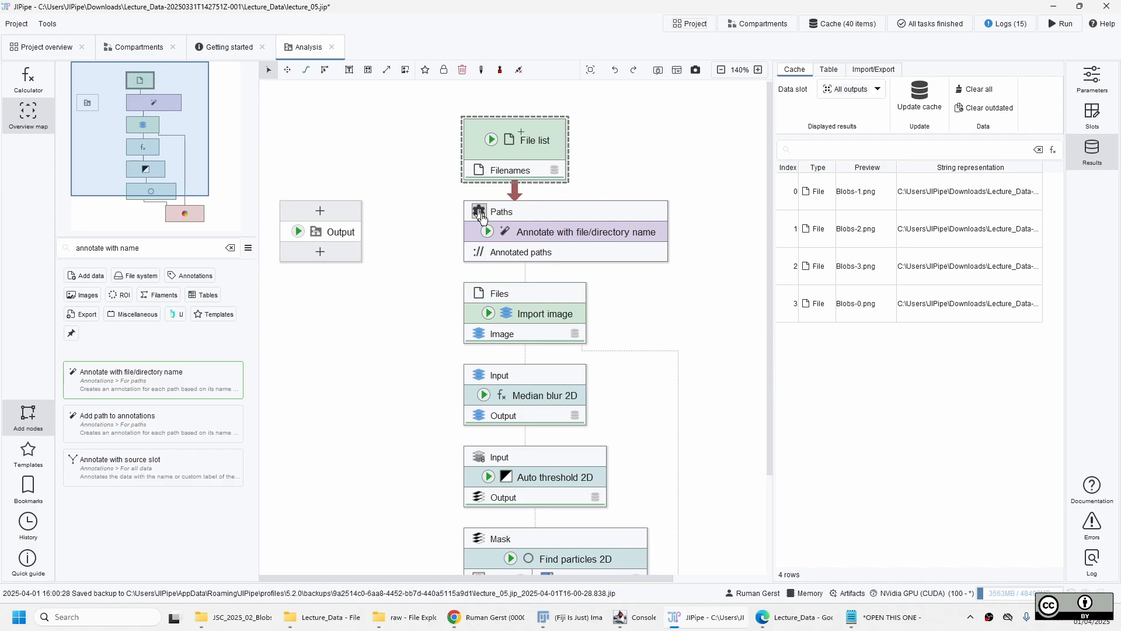
Step: Update the cache of Annotate with file/directory name and view the #Dataset annotations of its output paths
right_click(493, 237)
click(516, 244)
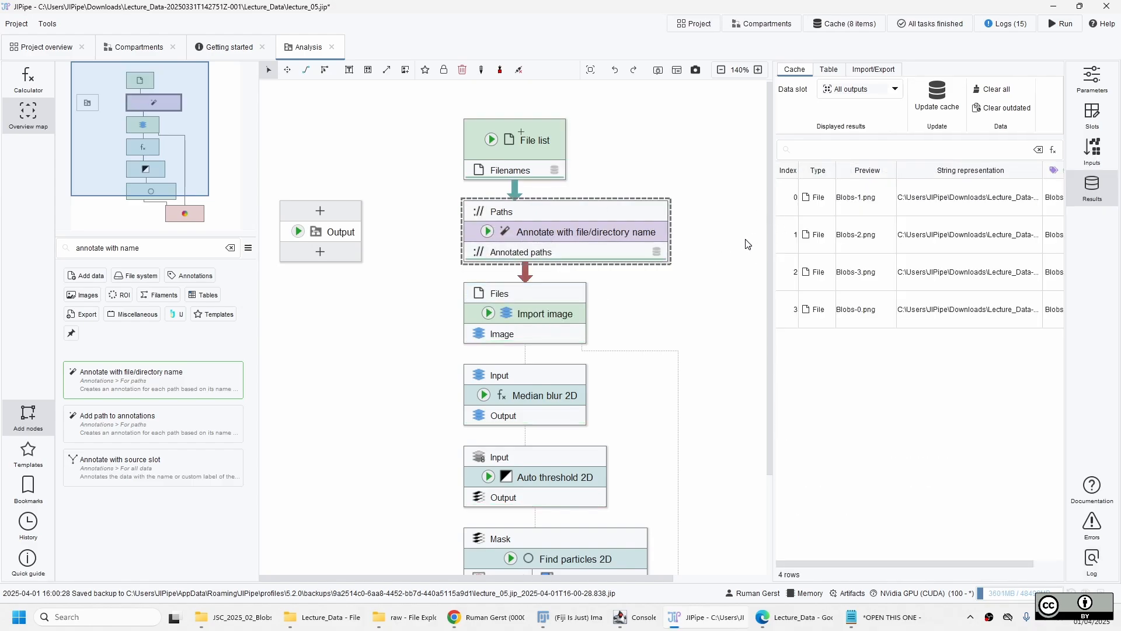
scroll(891, 493, right, 2)
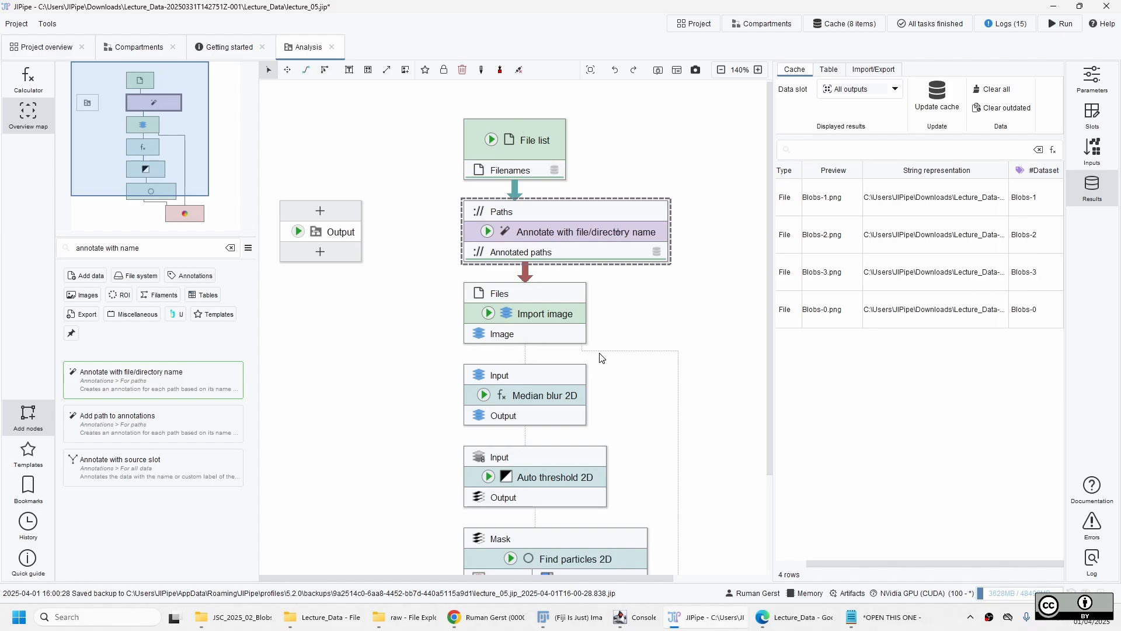
Step: Update the cache of Import image and check the #Dataset annotations on the imported images
click(489, 318)
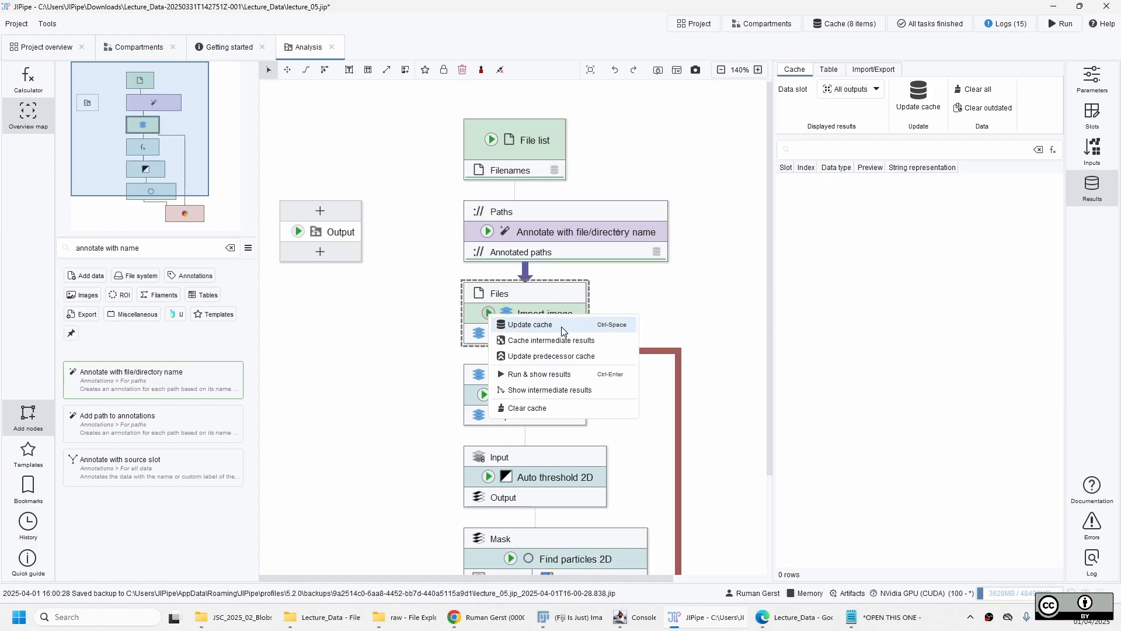
click(562, 326)
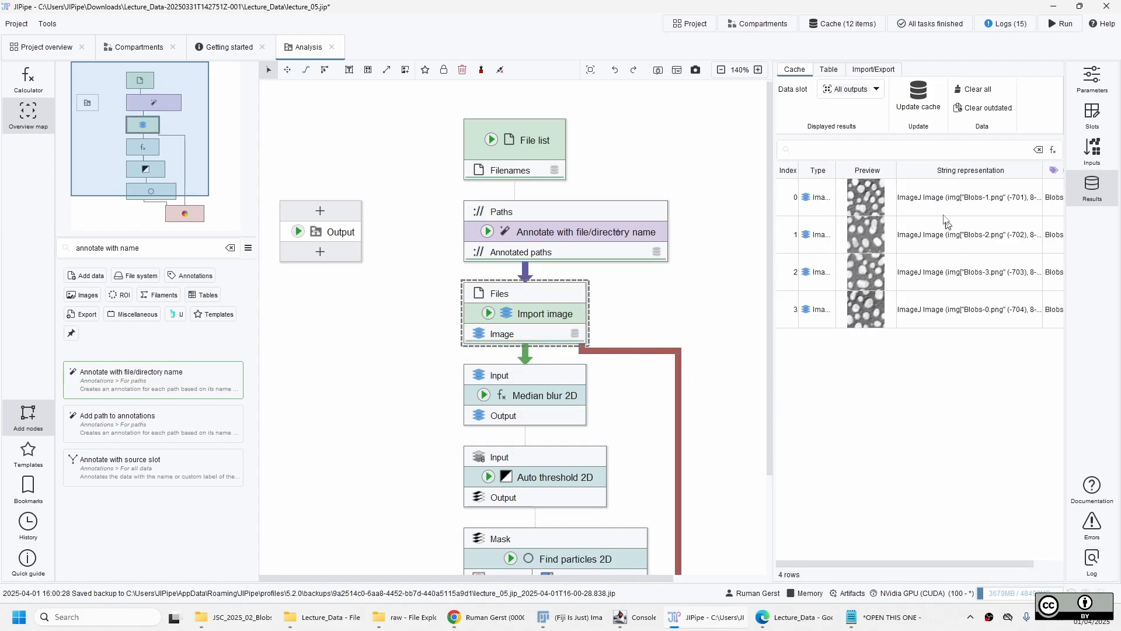
scroll(936, 569, right, 2)
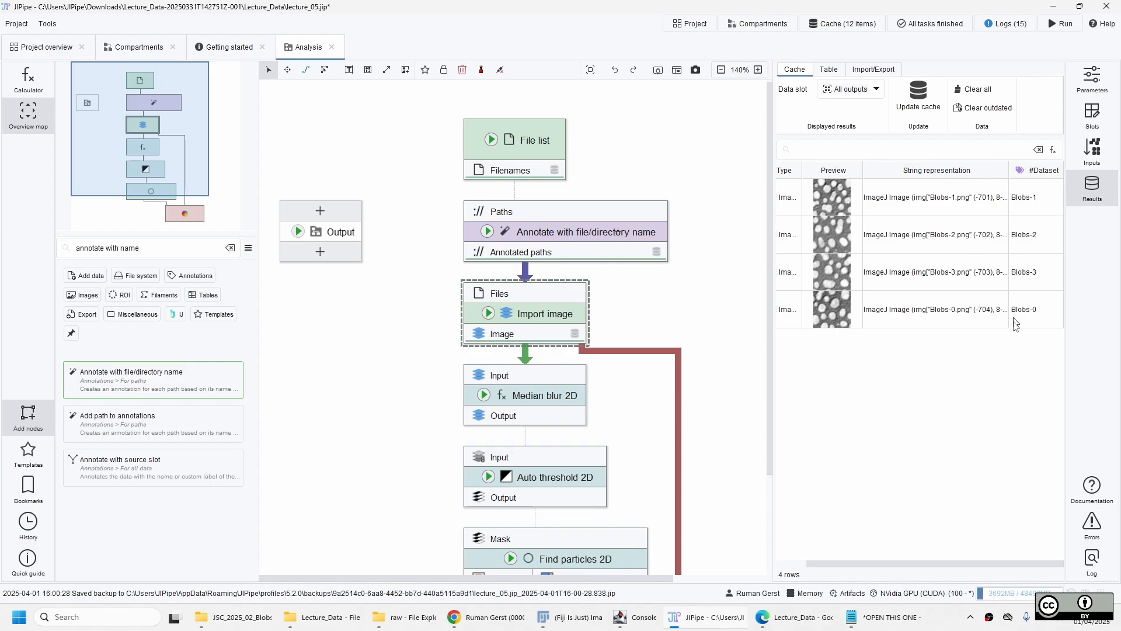
drag(1030, 200, 1036, 310)
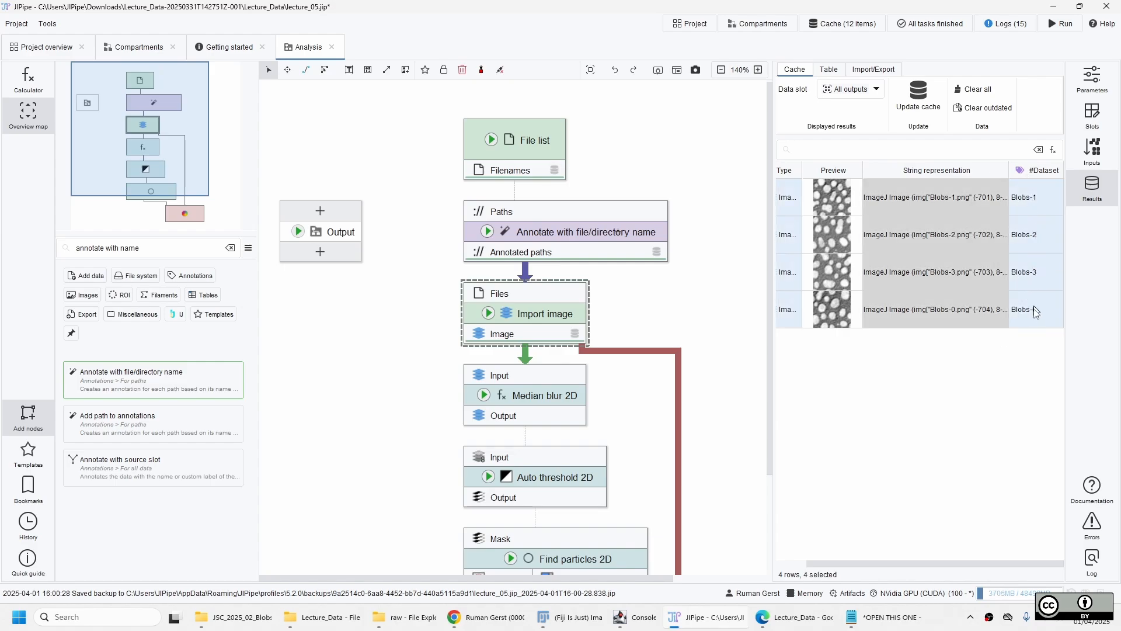
click(1035, 317)
Step: Show the inputs of Convert ROI to RGB and update its predecessor cache
scroll(718, 334, down, 3)
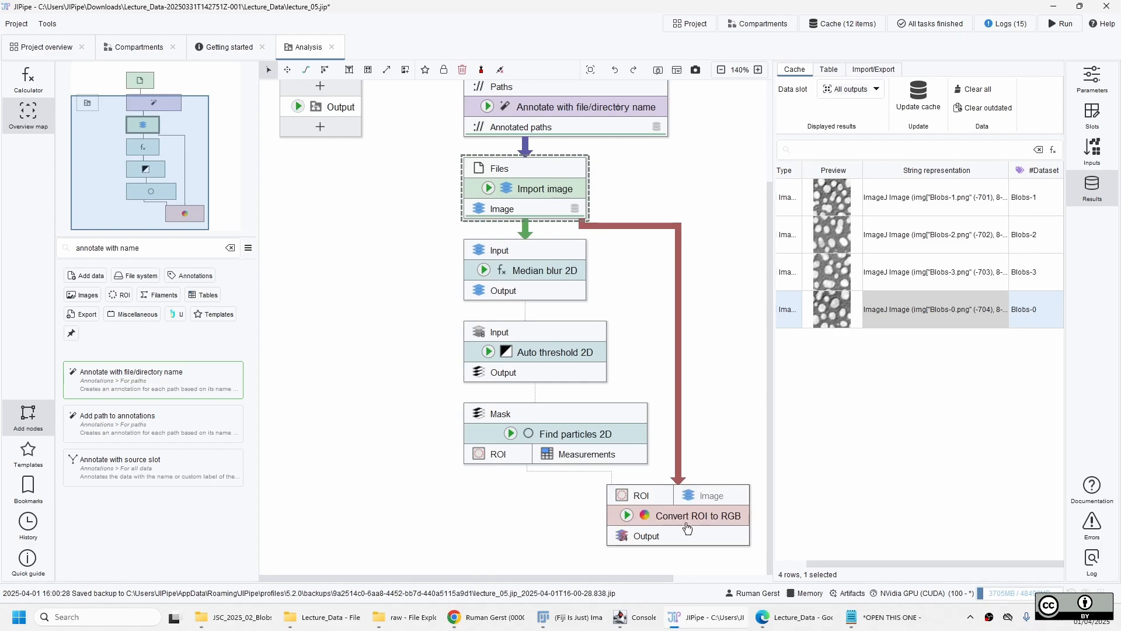
scroll(687, 528, up, 1)
click(695, 549)
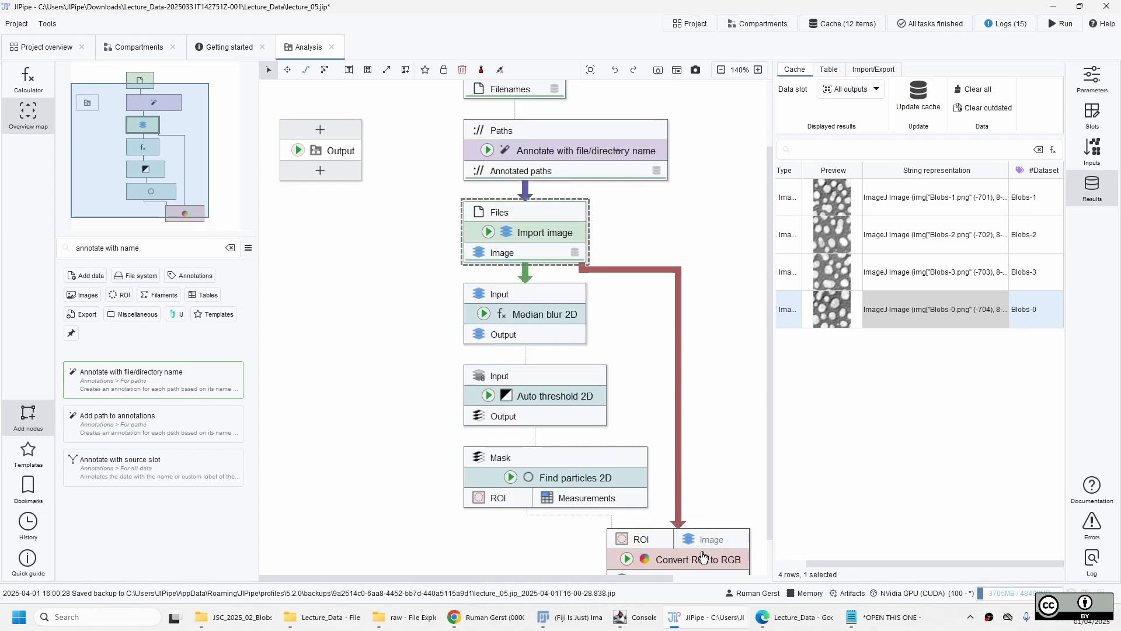
click(1092, 151)
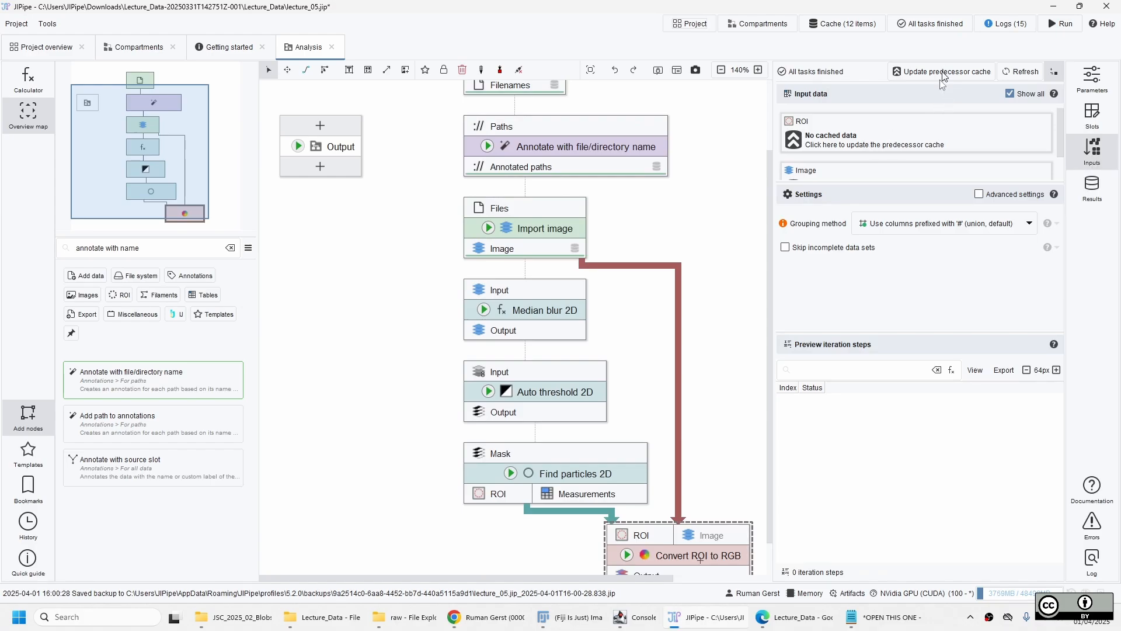
click(897, 148)
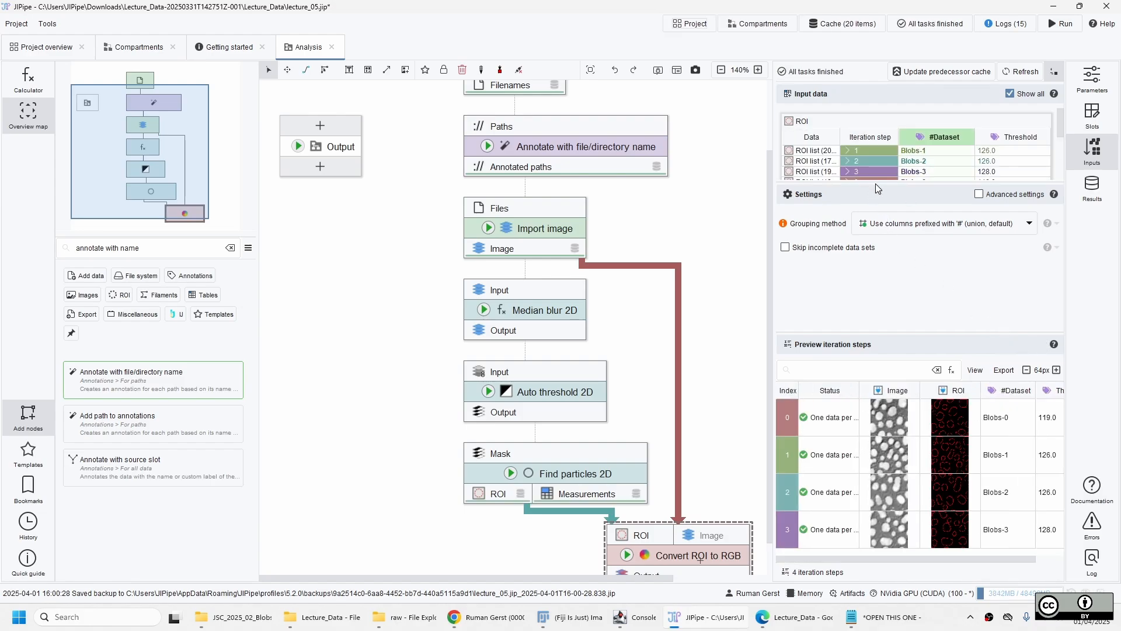
Step: Enlarge the input data area and examine how the ROI rows are assigned to iteration steps by #Dataset
drag(876, 186, 901, 236)
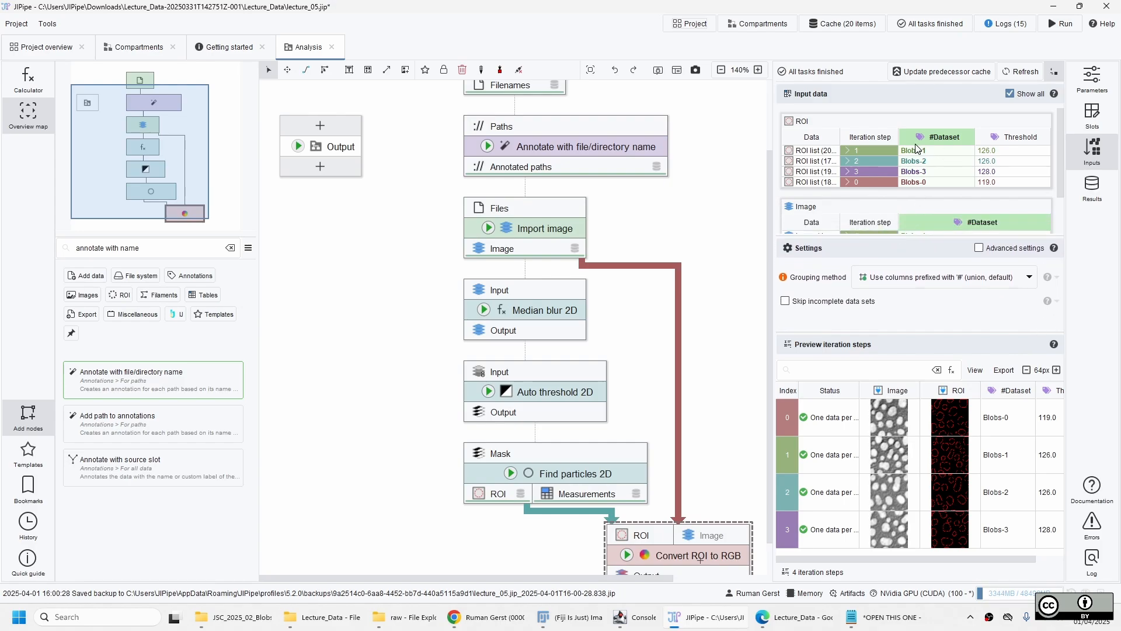
click(866, 159)
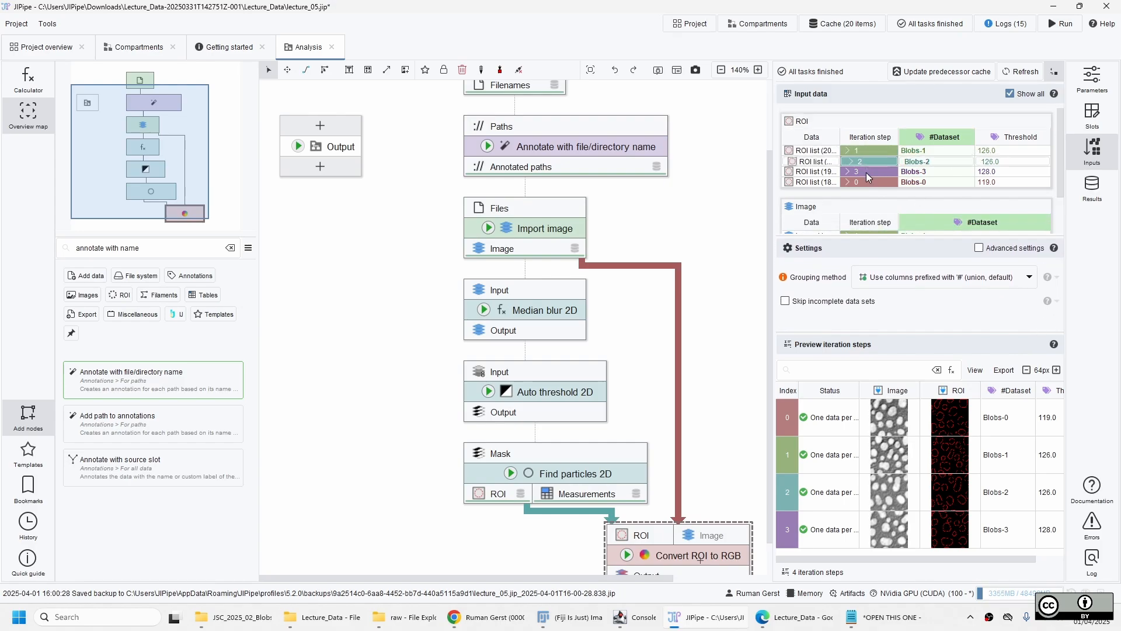
click(867, 154)
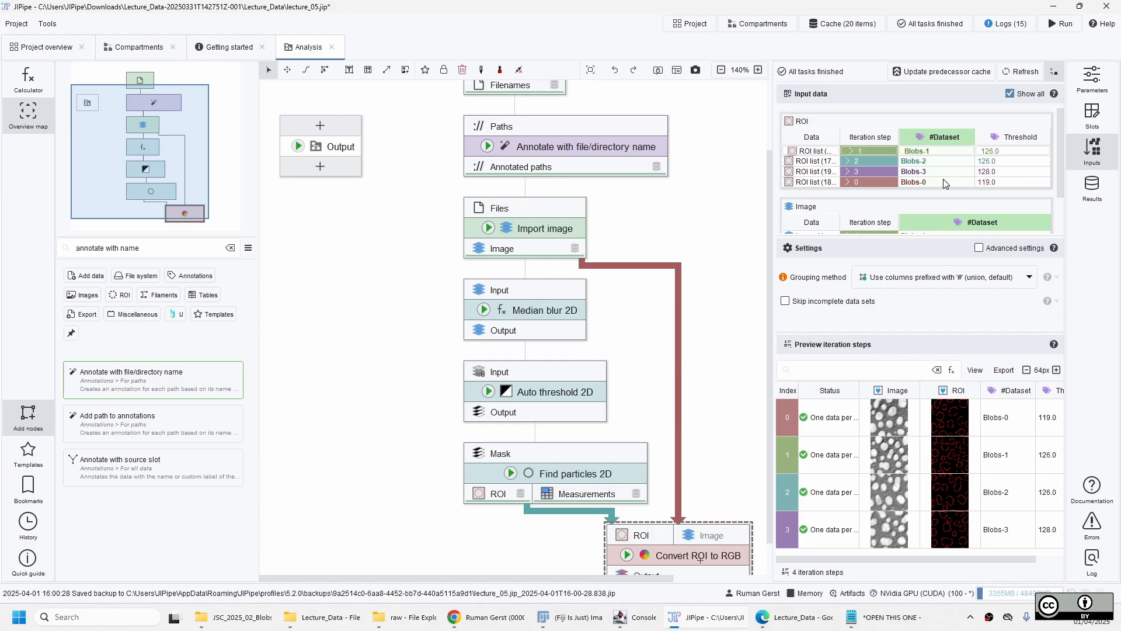
click(947, 161)
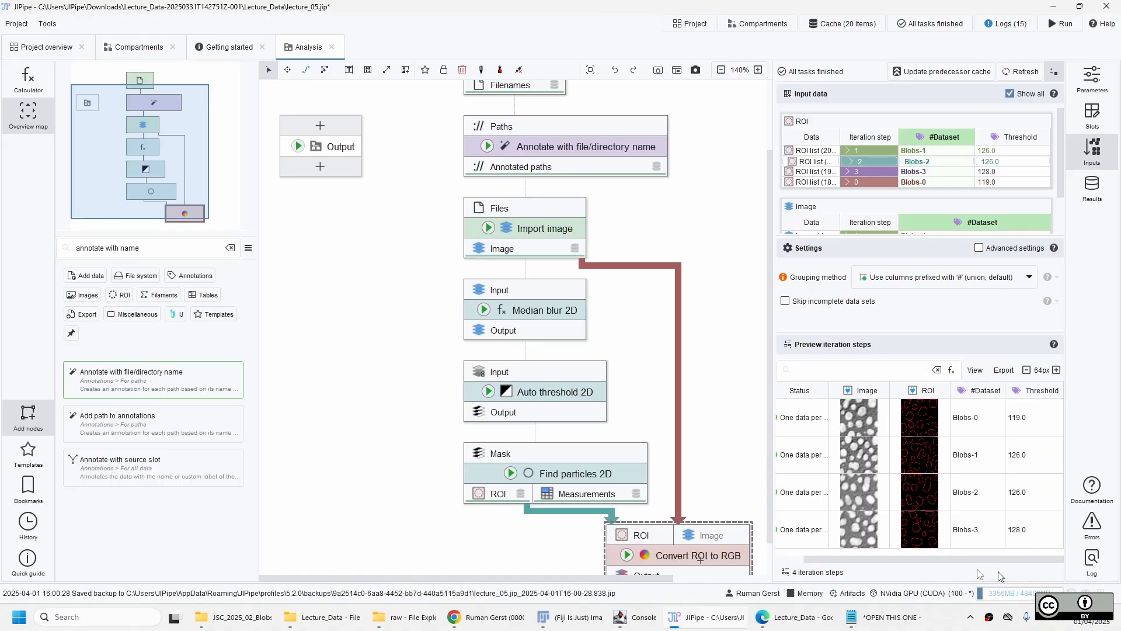
Step: Compare the Image and ROI pairs with their #Dataset and Threshold annotations in the iteration steps preview
click(886, 408)
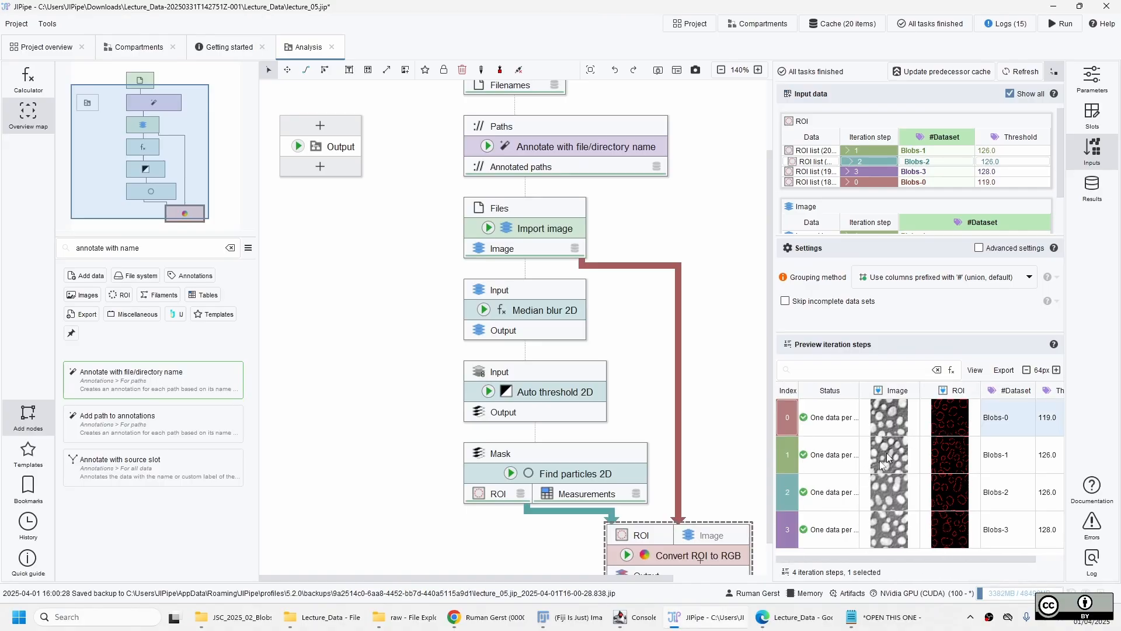
click(833, 470)
click(884, 478)
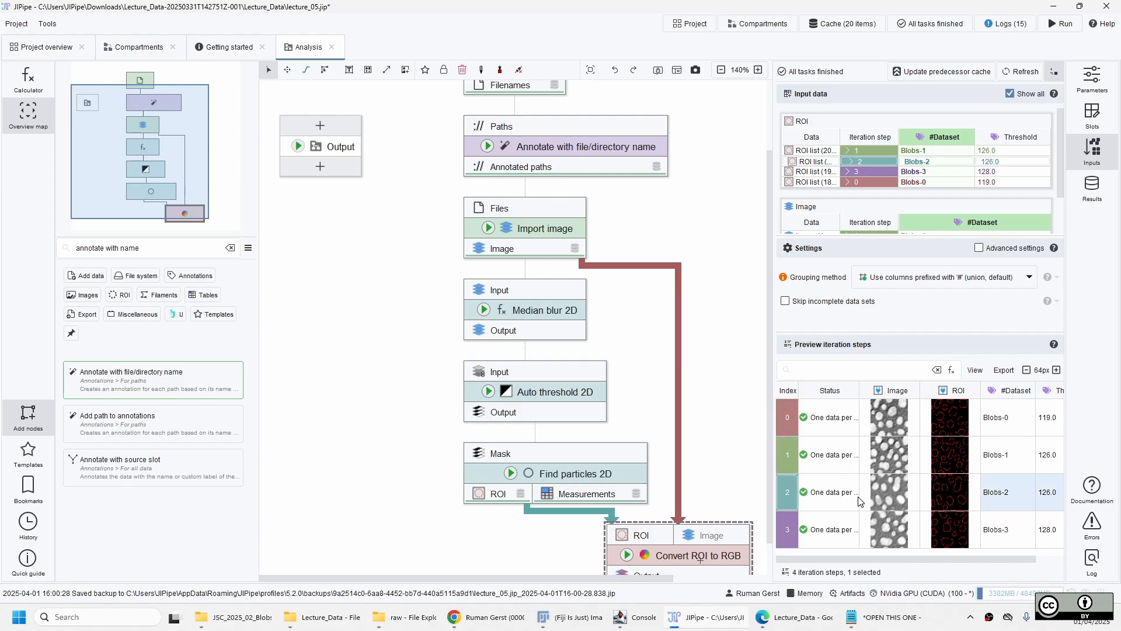
click(850, 425)
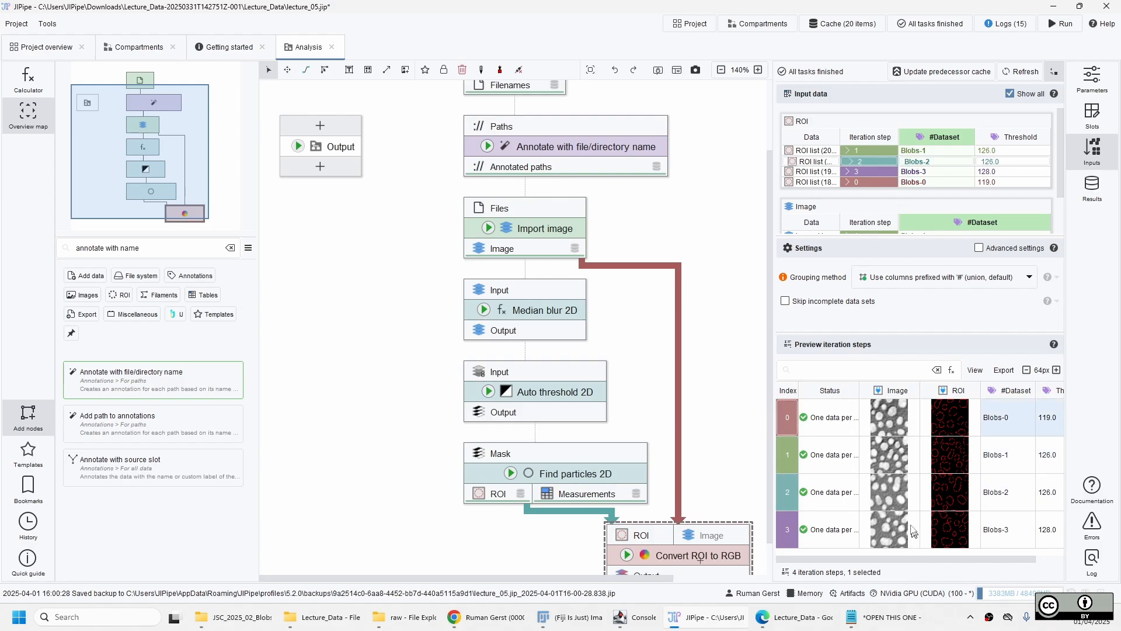
click(874, 485)
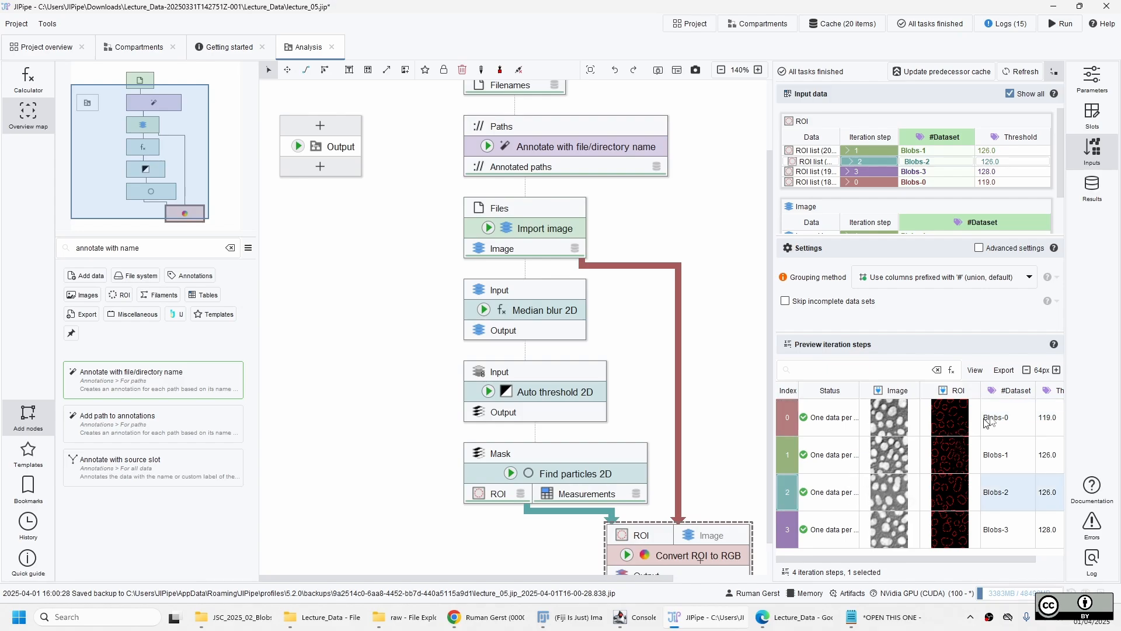
Step: Check the Blobs-0 and Blobs-1 iteration steps and update the cache of Convert ROI to RGB
click(1020, 413)
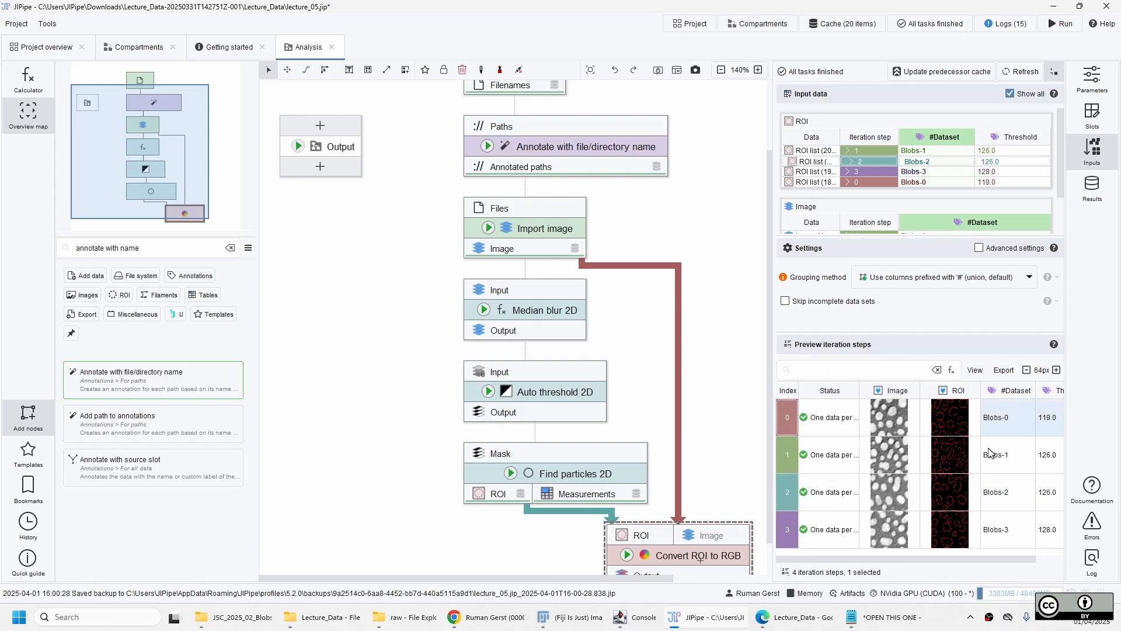
click(875, 467)
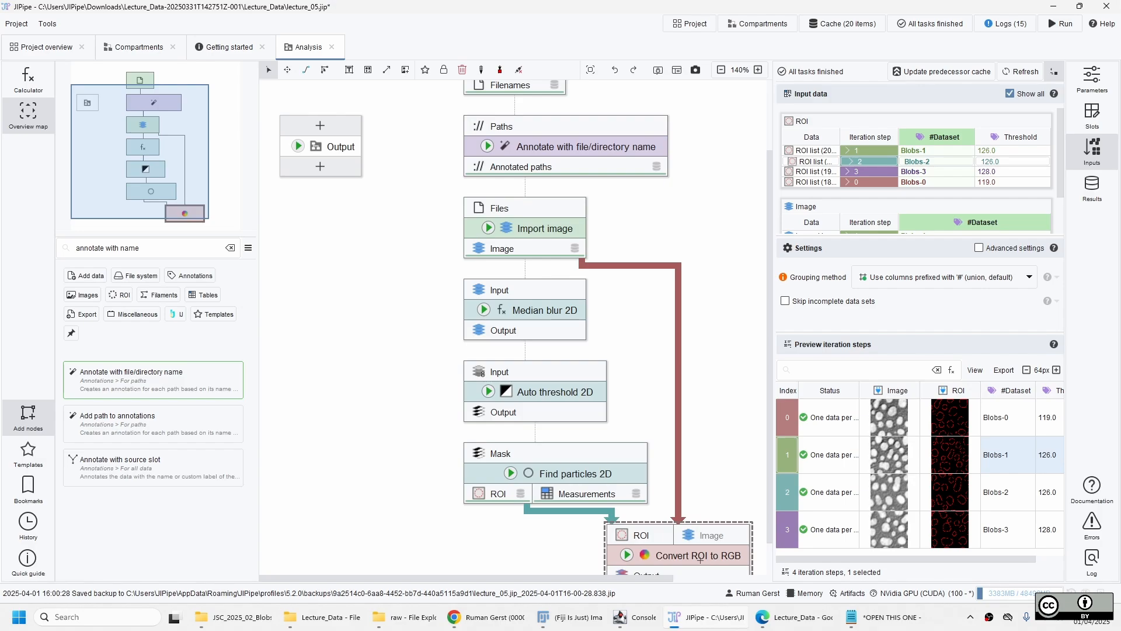
scroll(607, 467, down, 2)
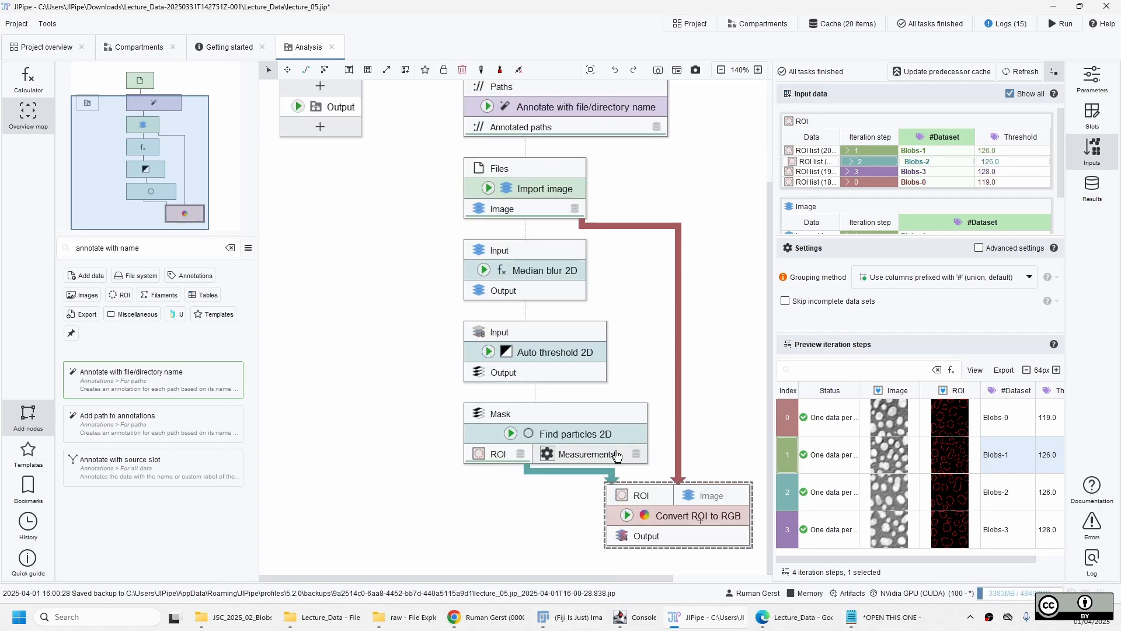
click(629, 519)
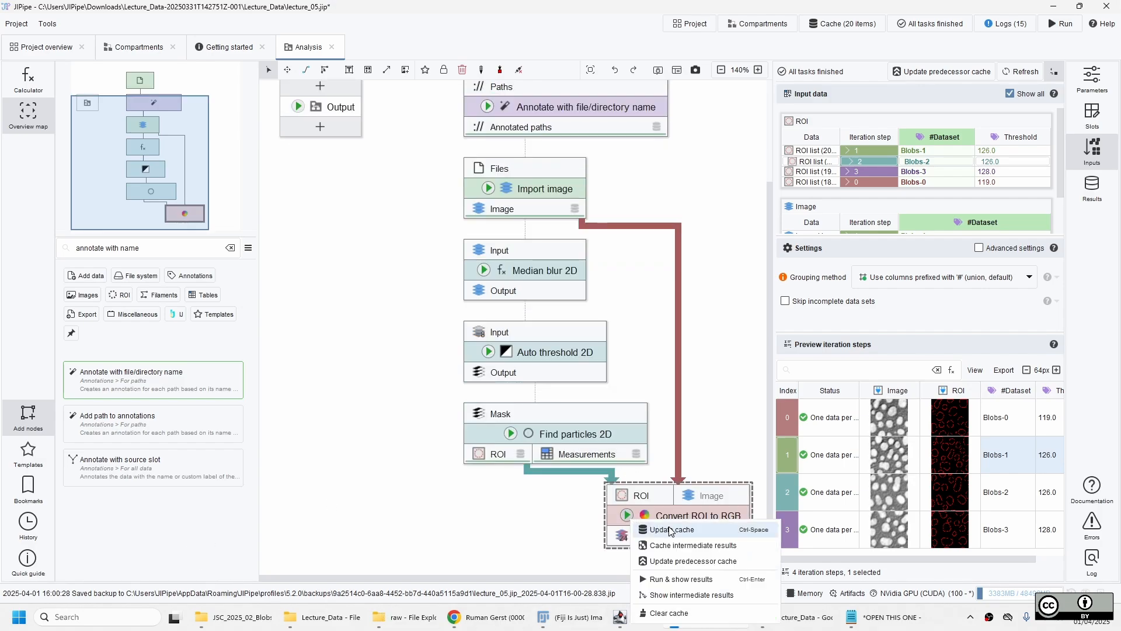
click(671, 530)
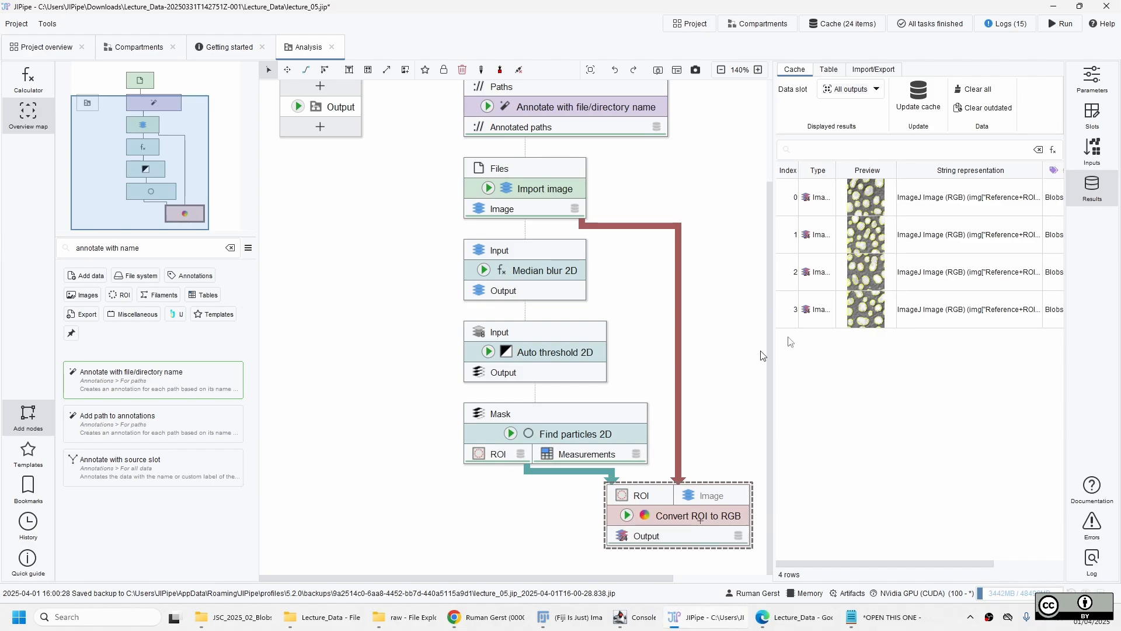
Step: Open the Blobs-1 output of Convert ROI to RGB, show its annotations, and browse through the following result images
scroll(882, 569, right, 3)
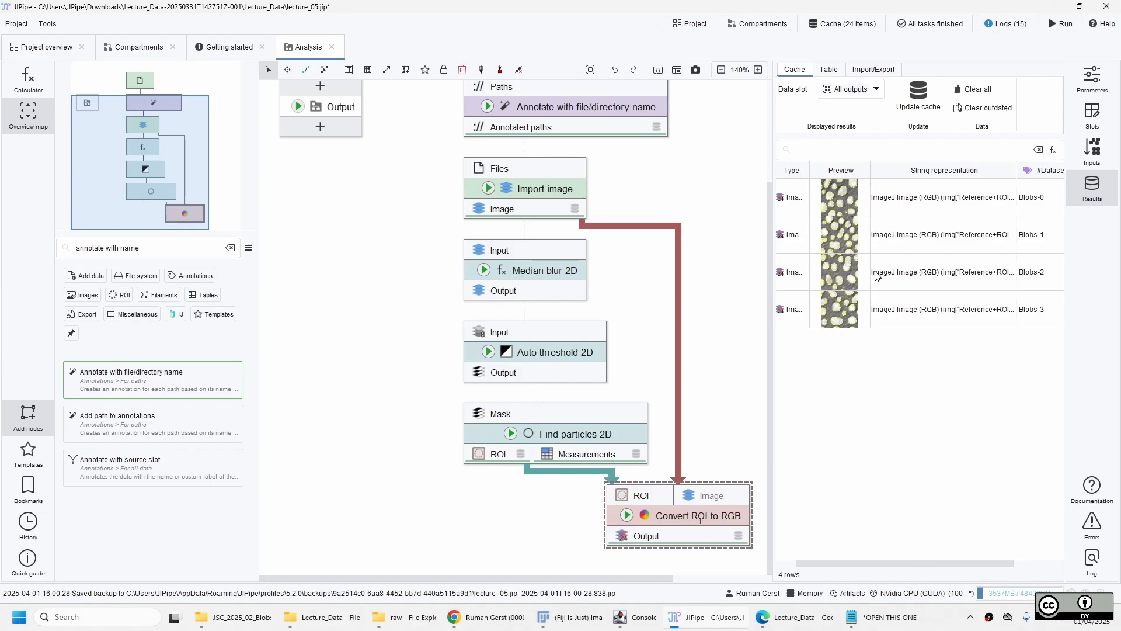
double_click(835, 247)
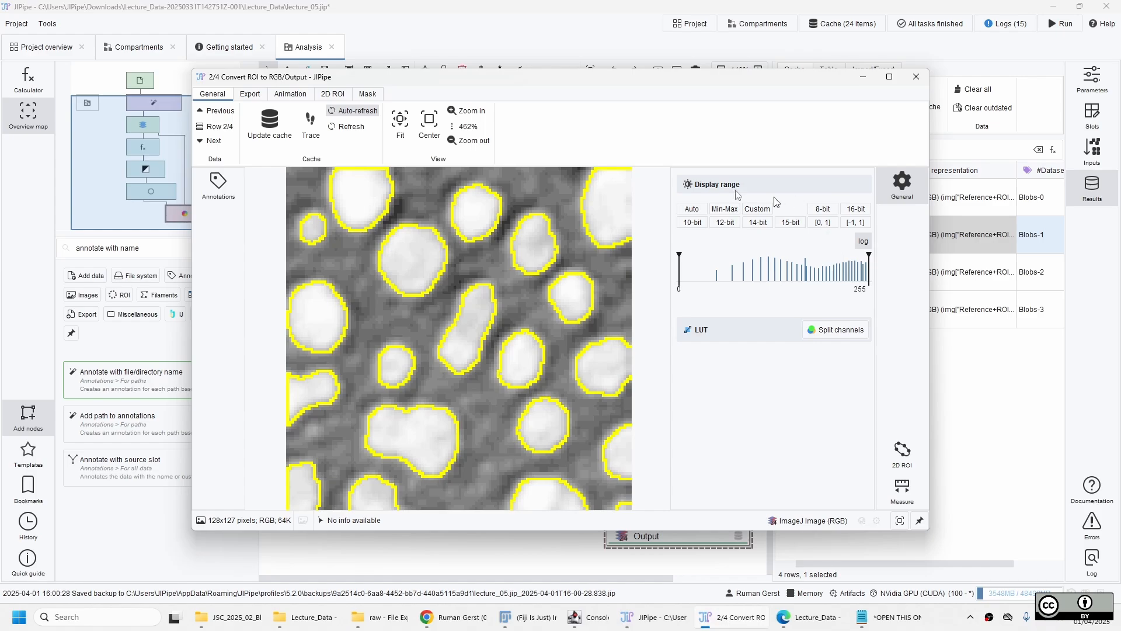
click(209, 192)
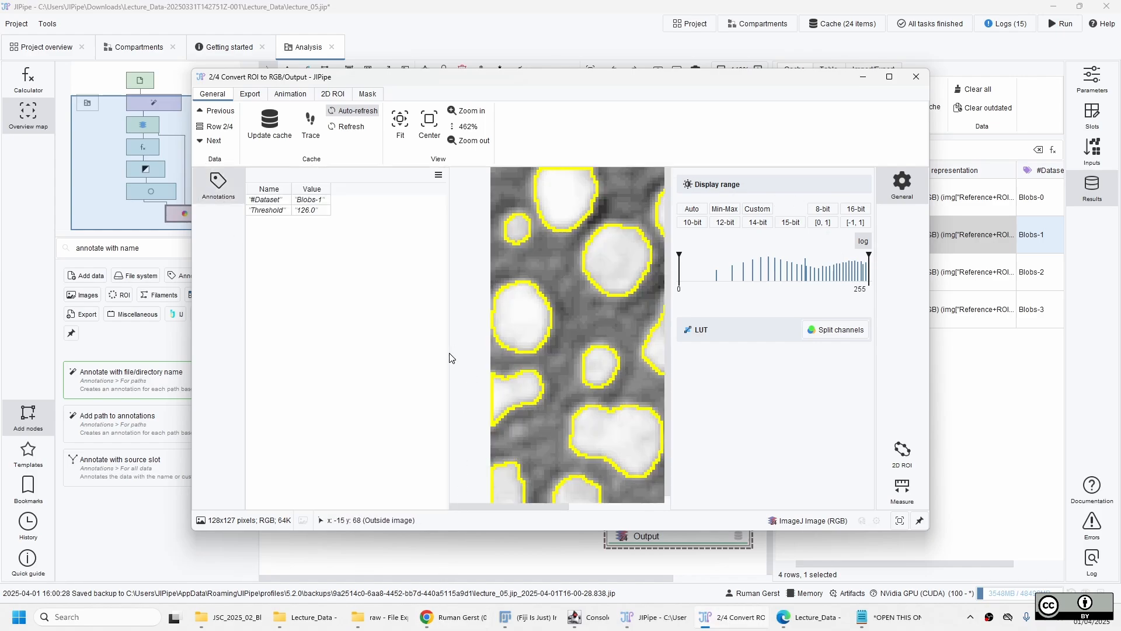
drag(450, 355, 358, 386)
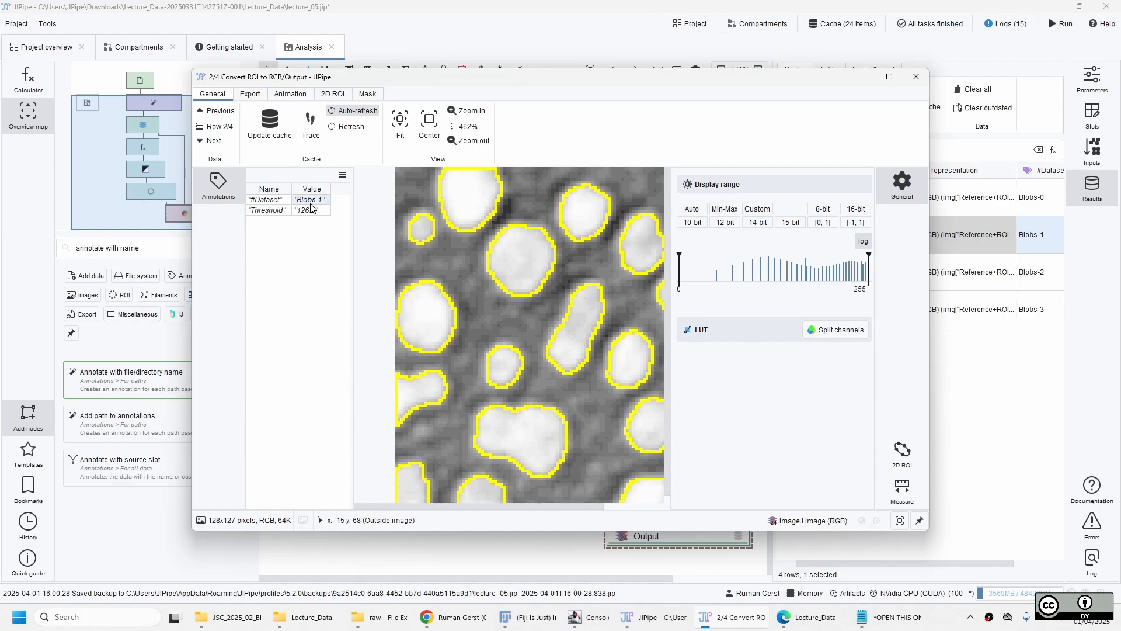
click(212, 142)
click(212, 142)
click(211, 141)
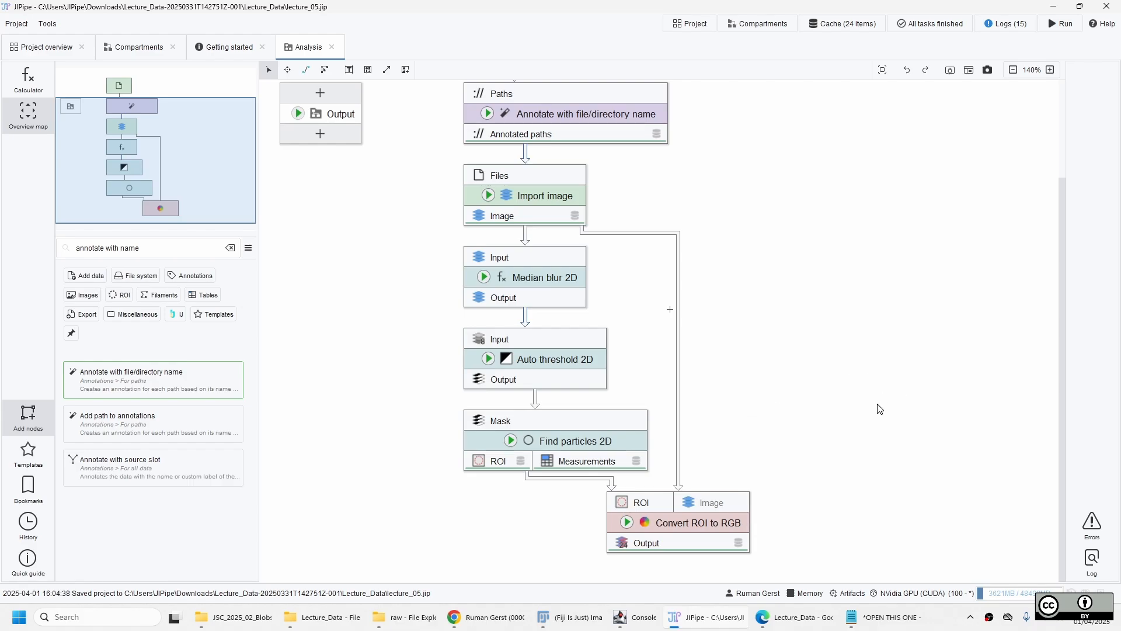
Step: Show the inputs of Convert ROI to RGB again and enlarge the input data area to review the #Dataset grouping
scroll(801, 429, up, 3)
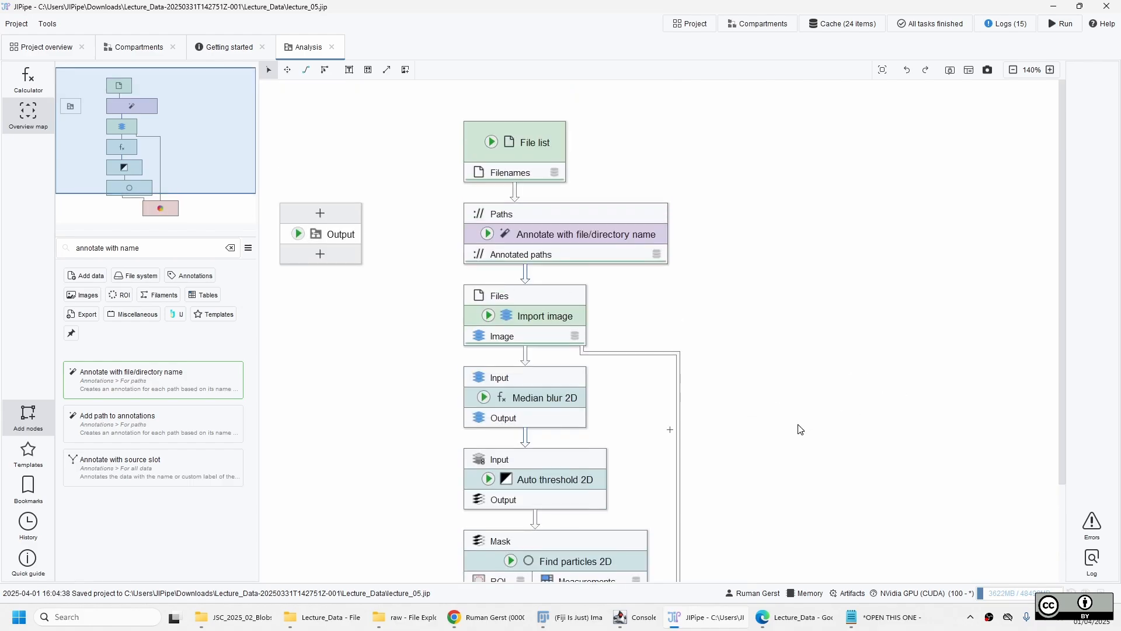
scroll(800, 430, down, 2)
scroll(765, 473, down, 1)
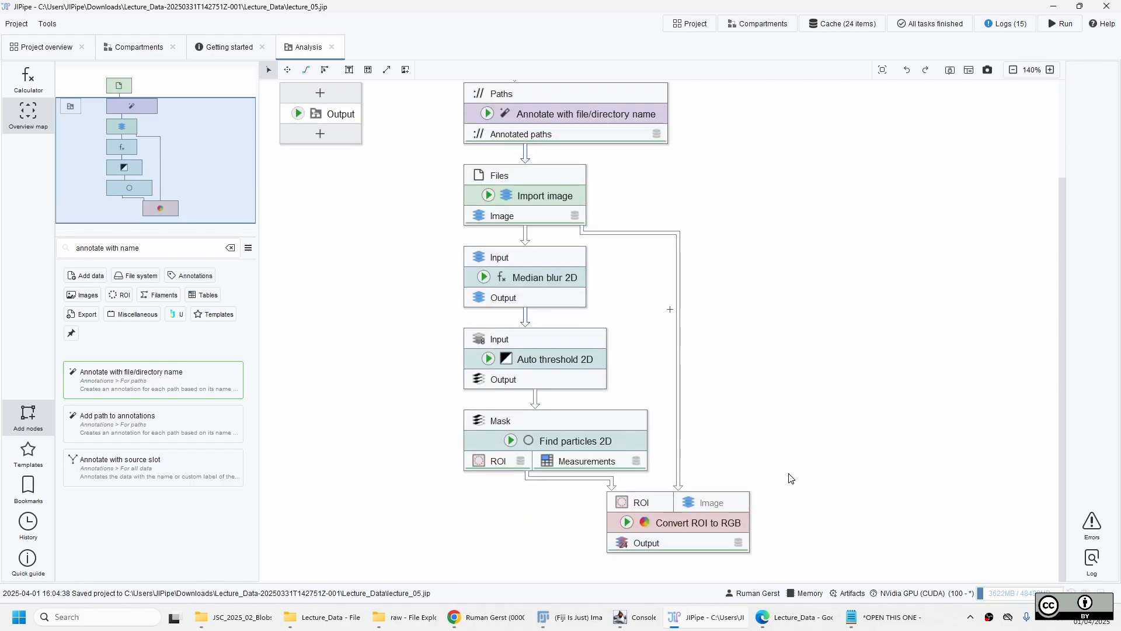
click(716, 530)
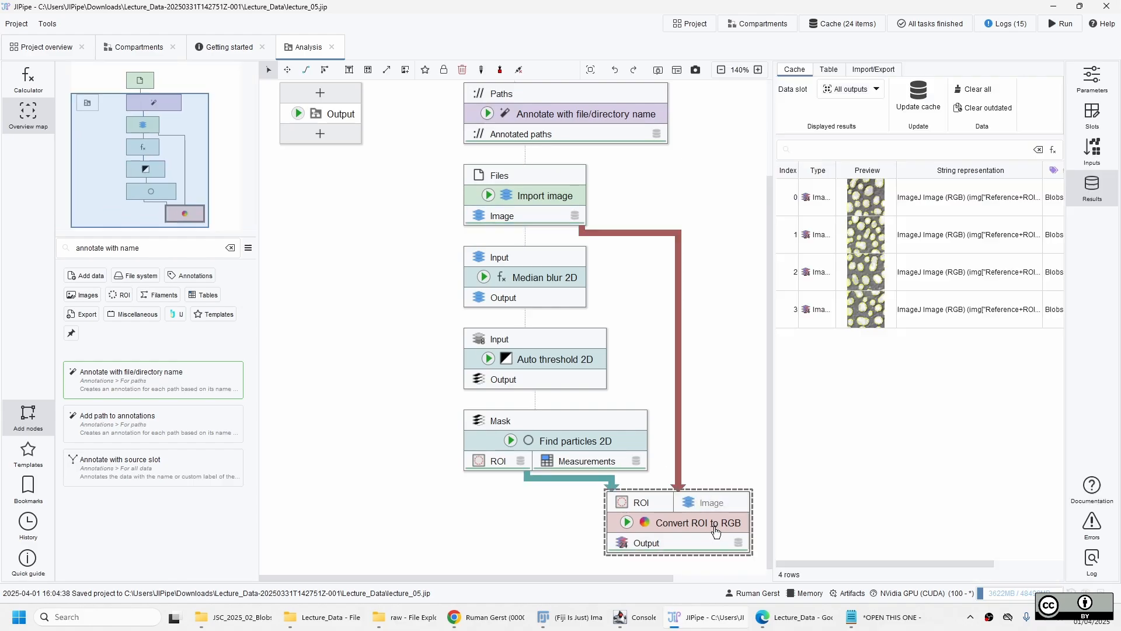
click(1092, 150)
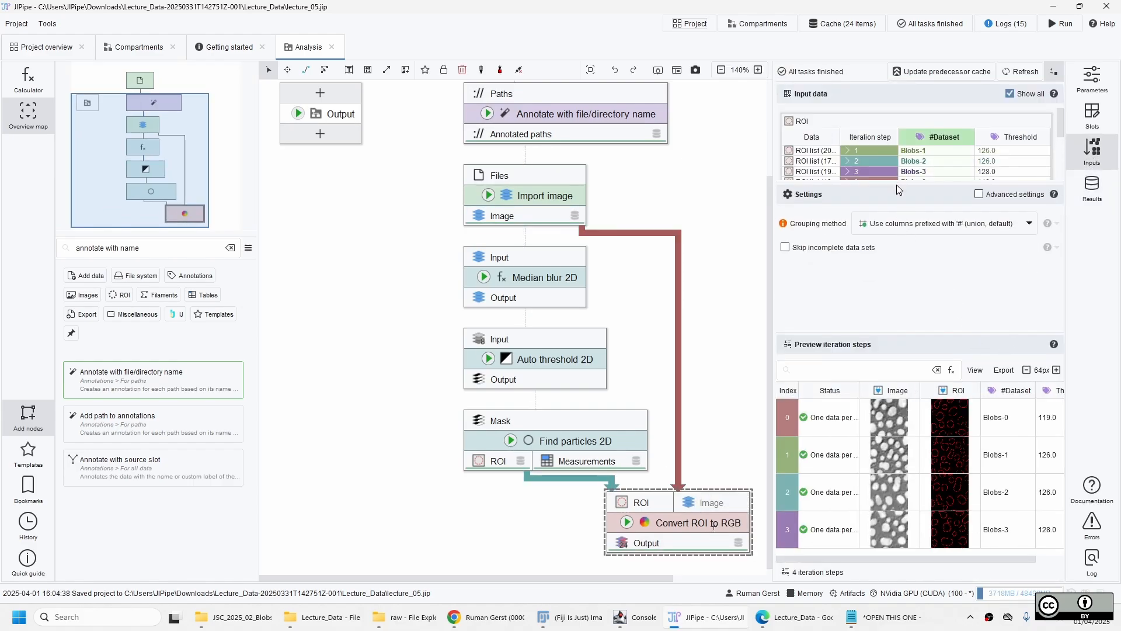
drag(900, 182, 904, 225)
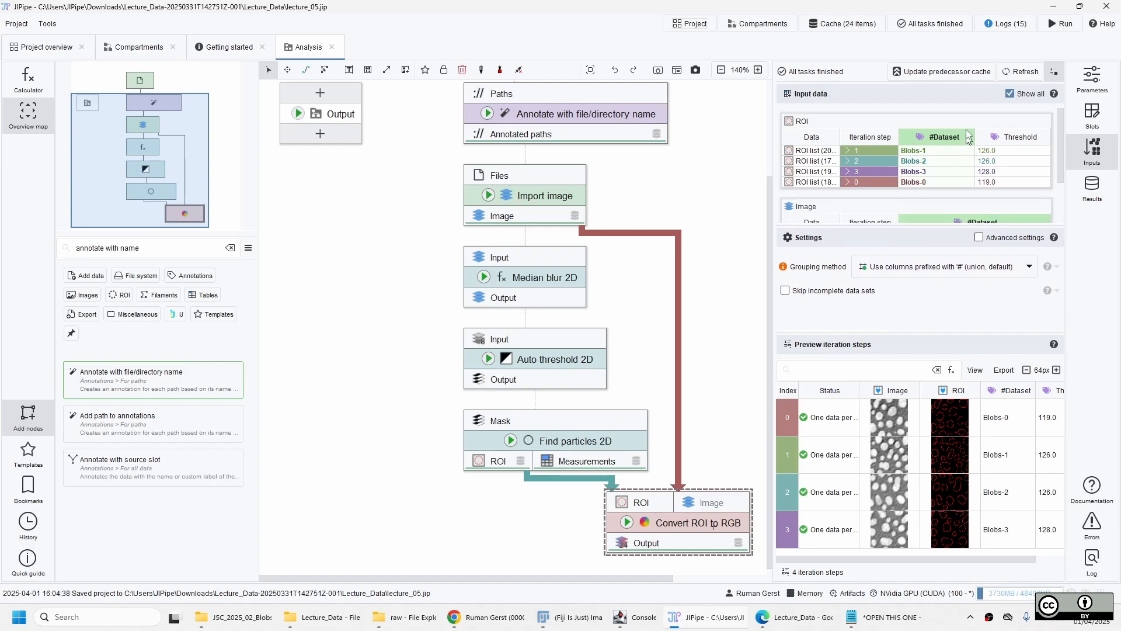